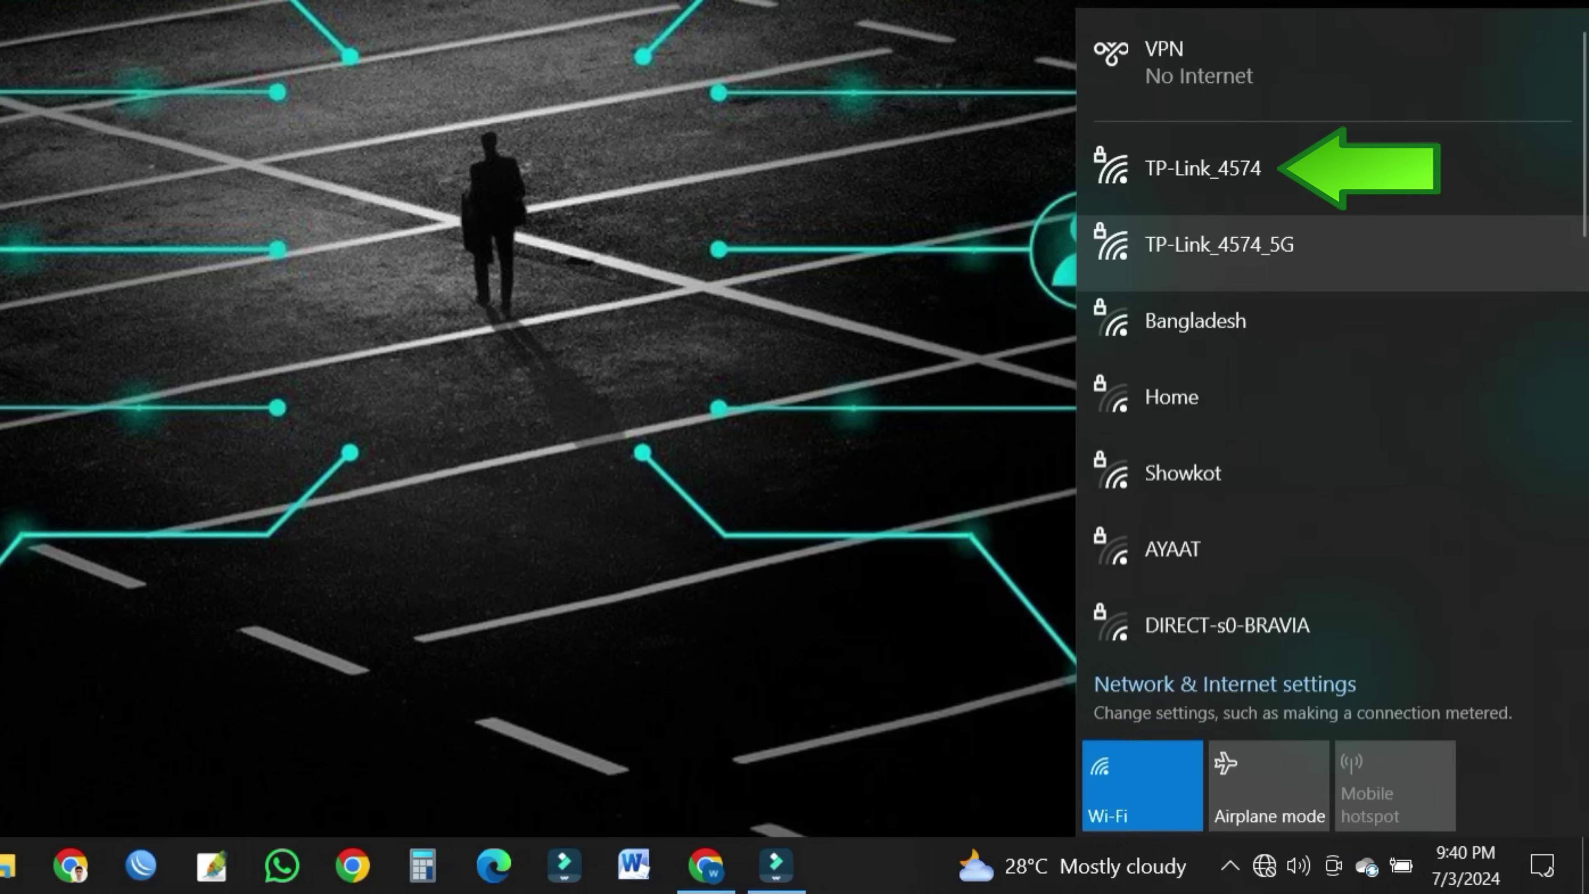
Join the TP-Link_4574 Wi-Fi network by entering its security key.
left_click(1203, 167)
left_click(1463, 300)
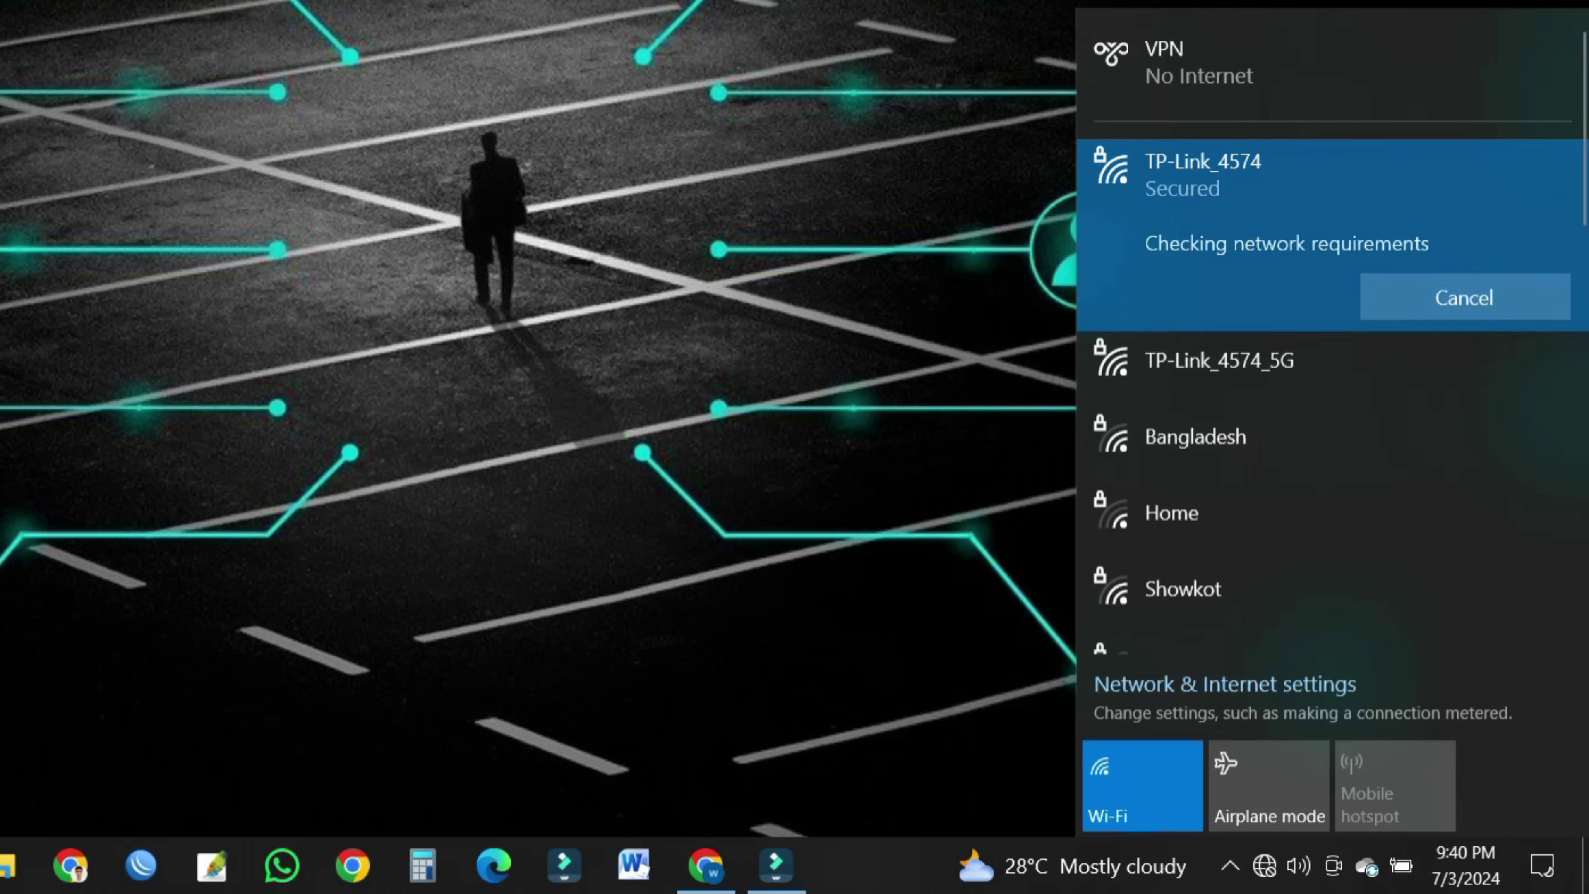
type("••")
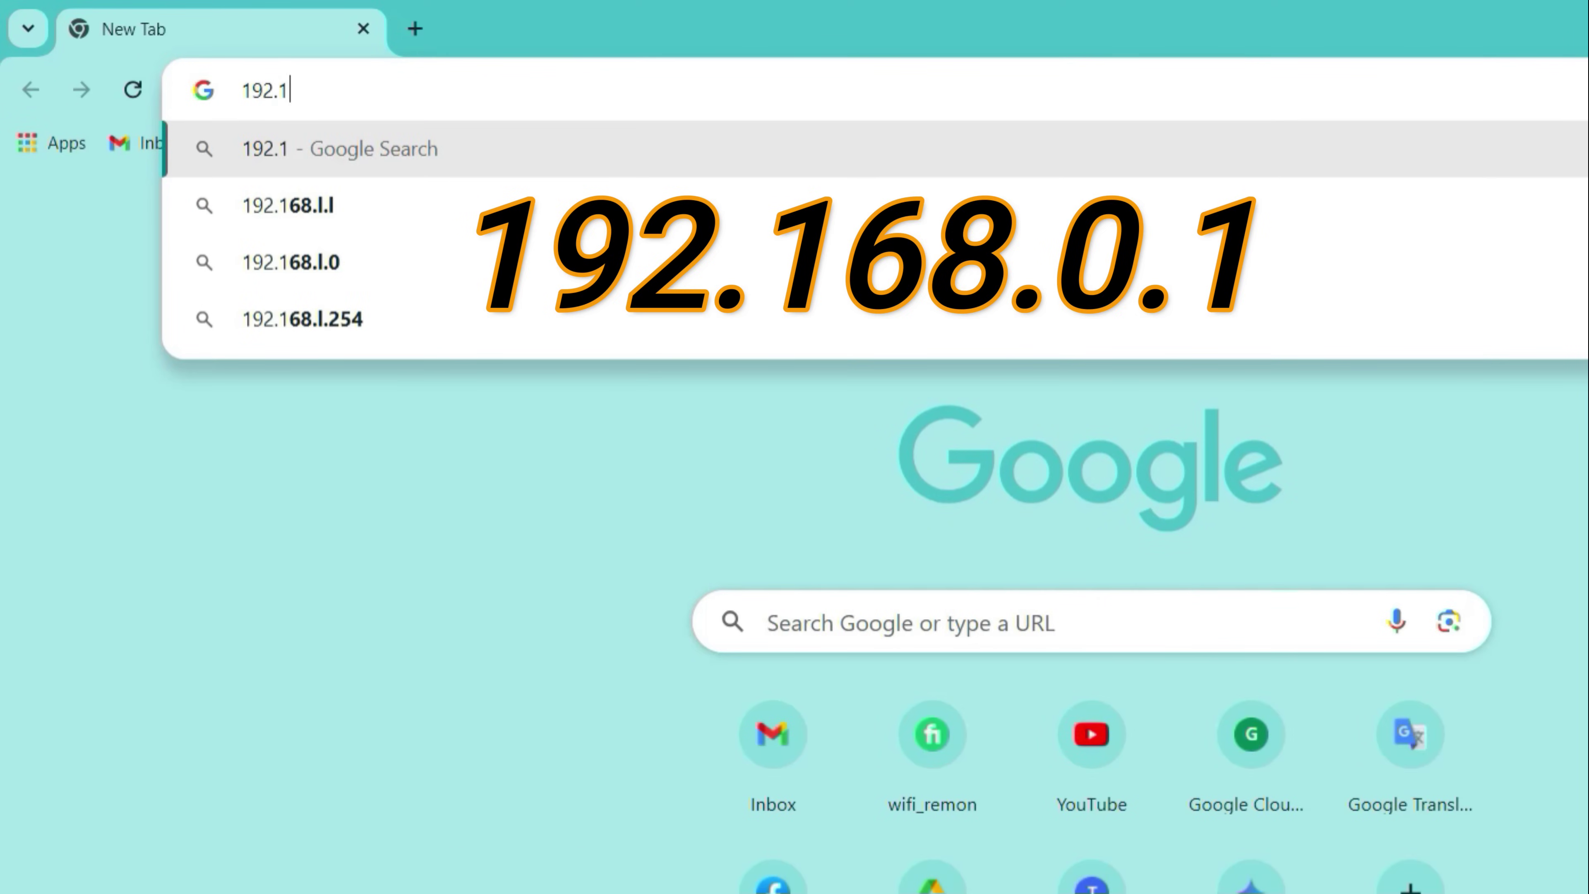
Load the router's setup page at tplinkwifi.net in Chrome's address bar.
type(".168.0.1")
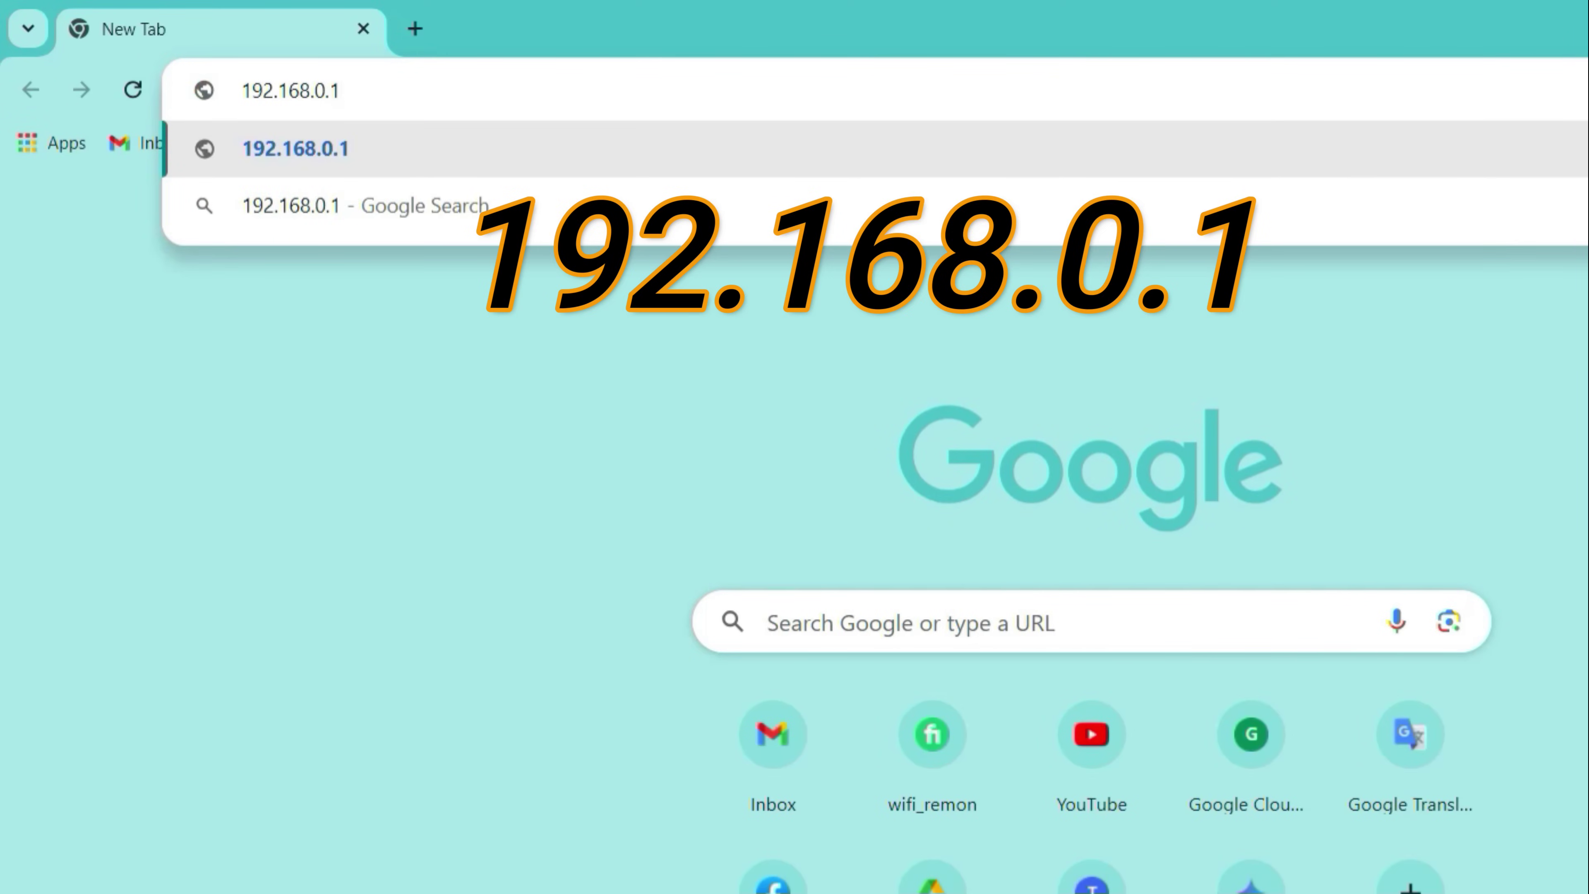
type("tpli")
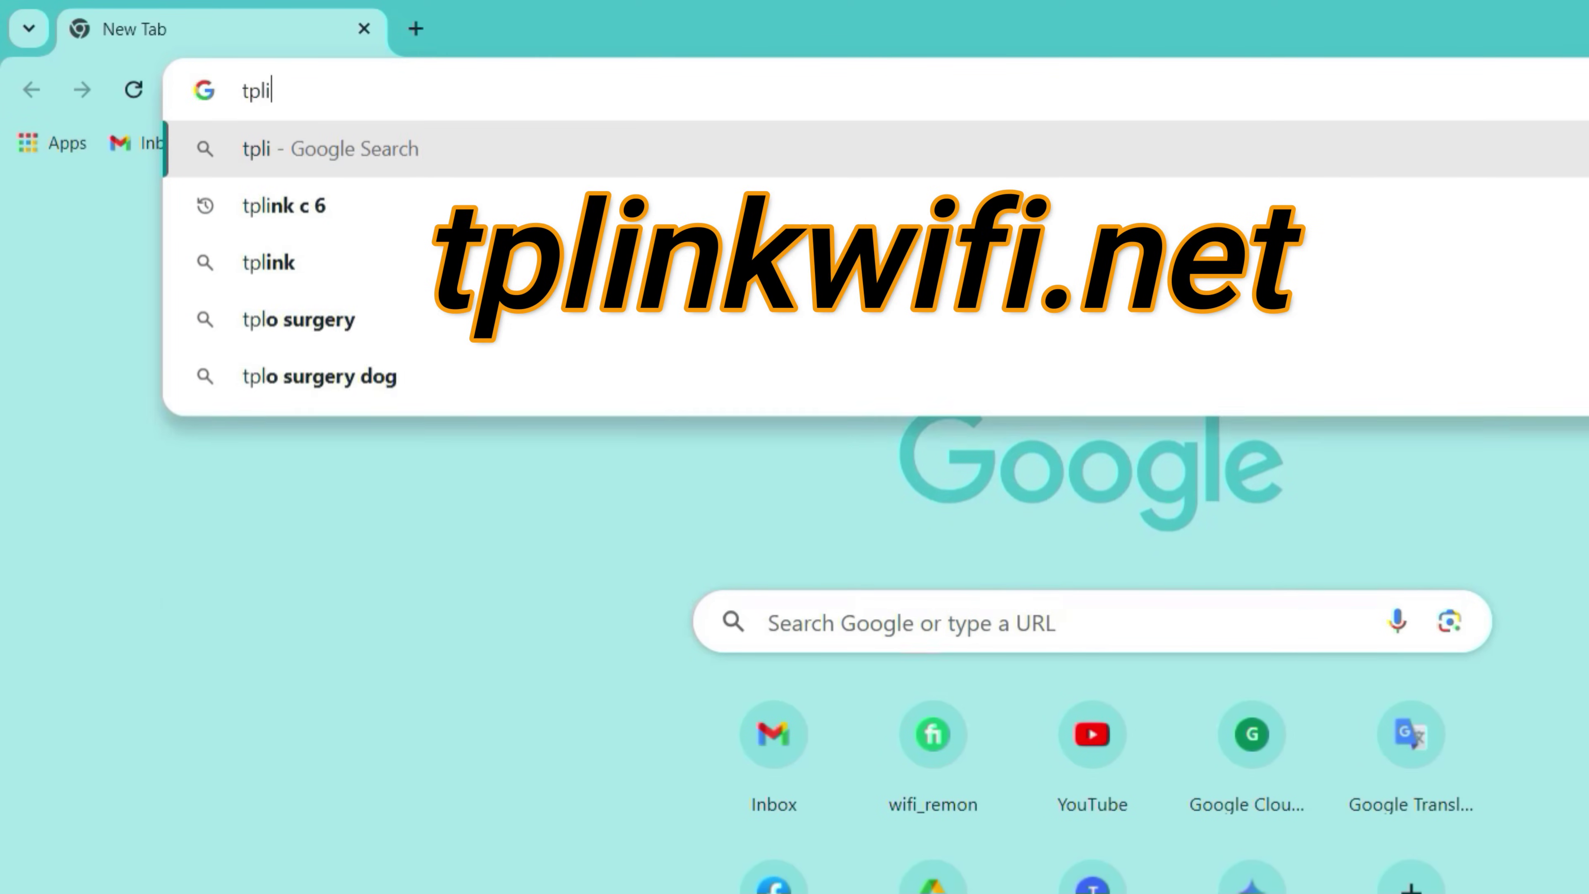
type("nkwifi.net")
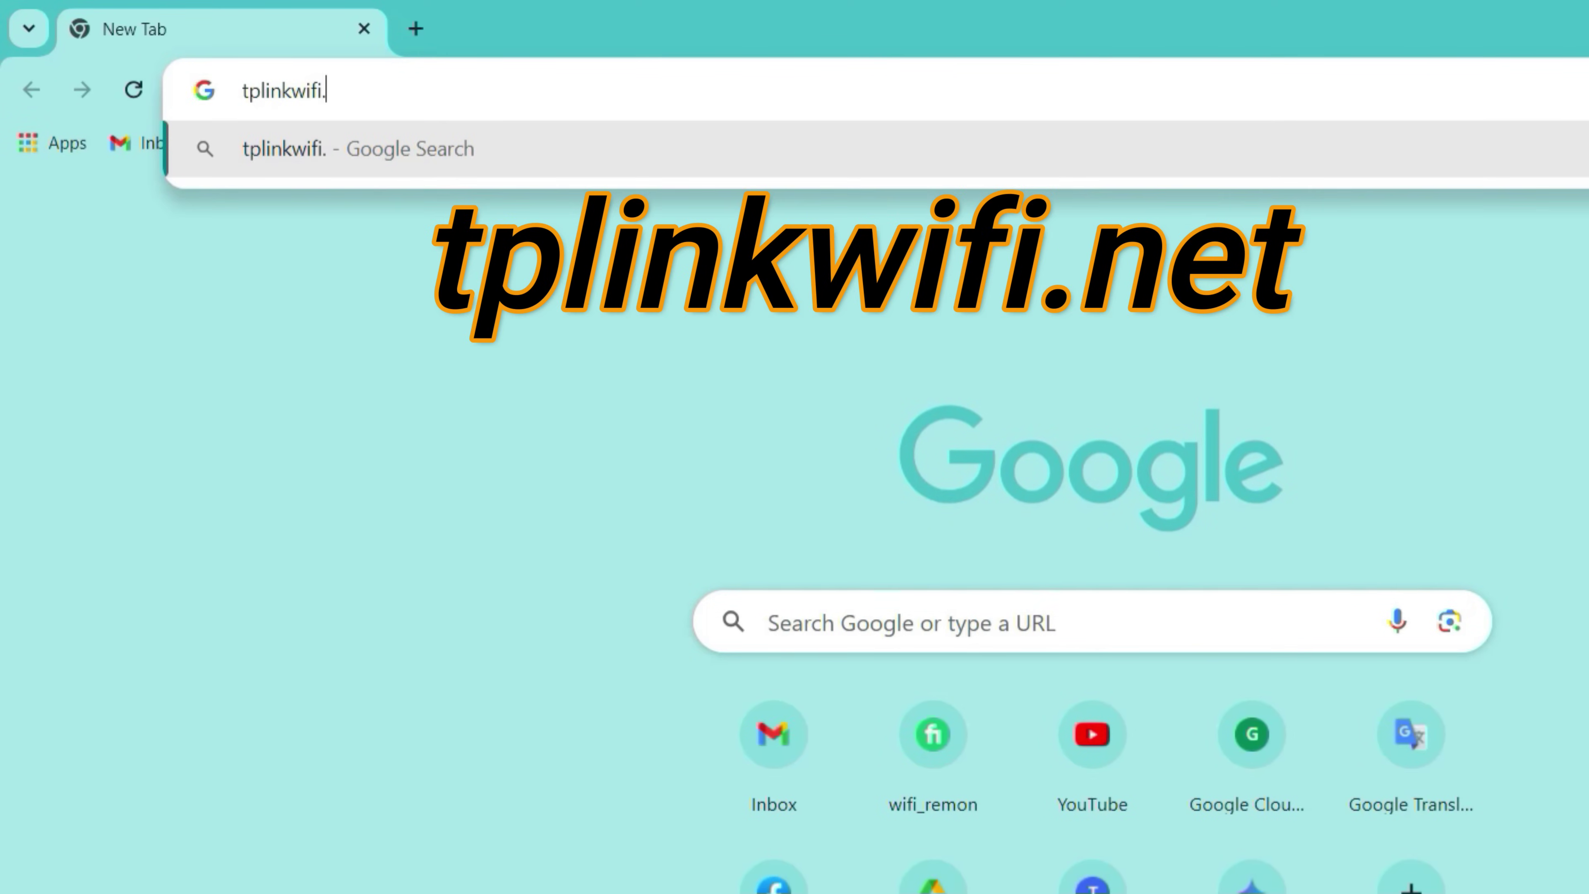
key("Return")
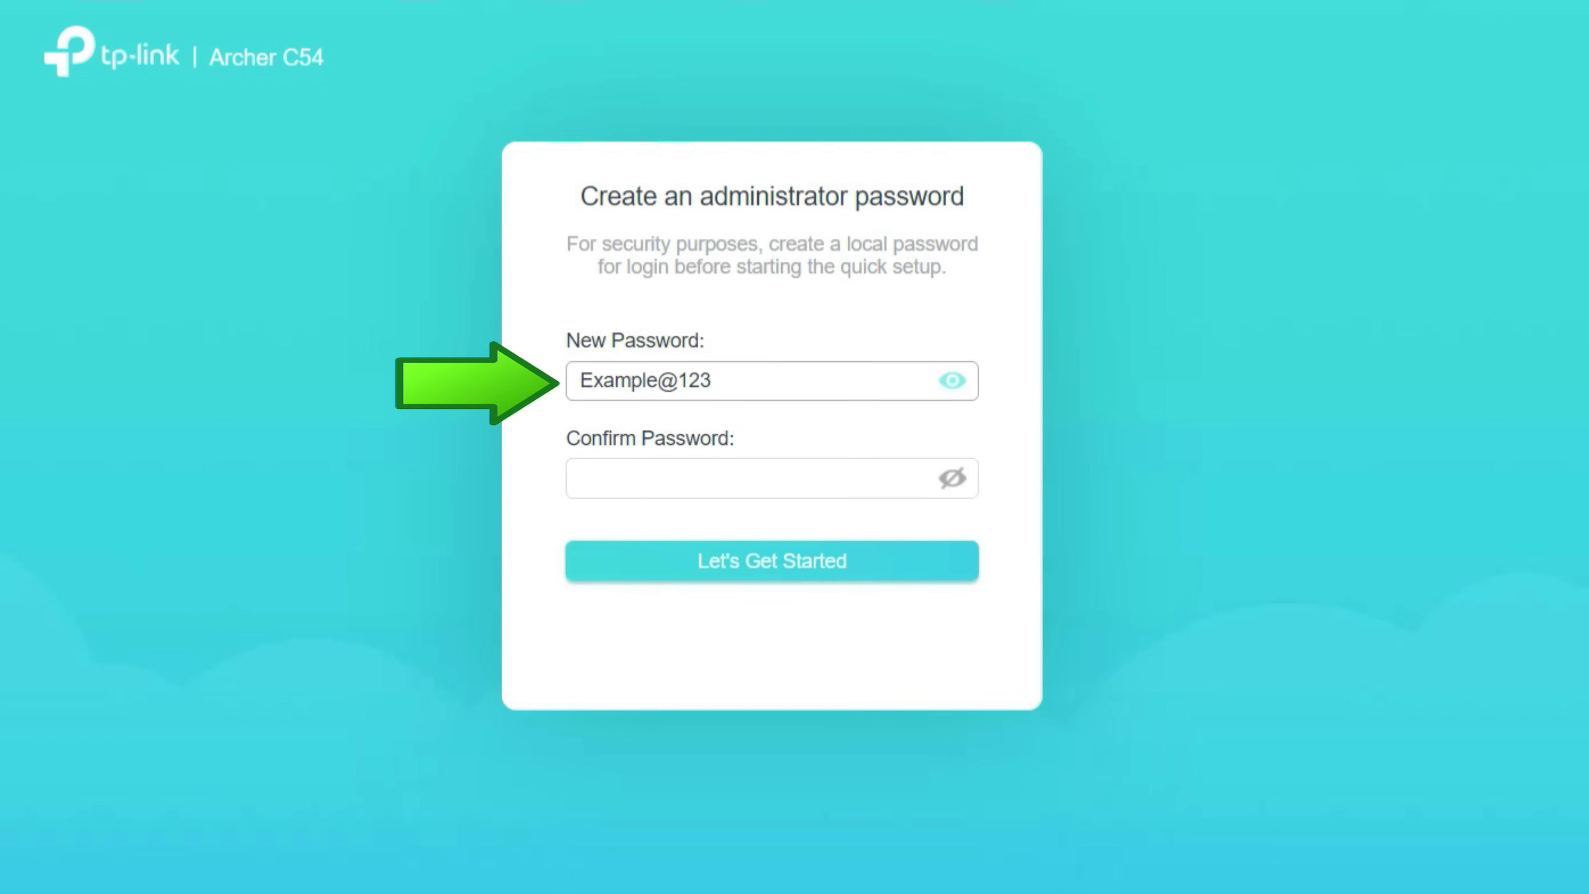
Fill in the administrator password confirmation and submit it to begin quick setup.
left_click(766, 477)
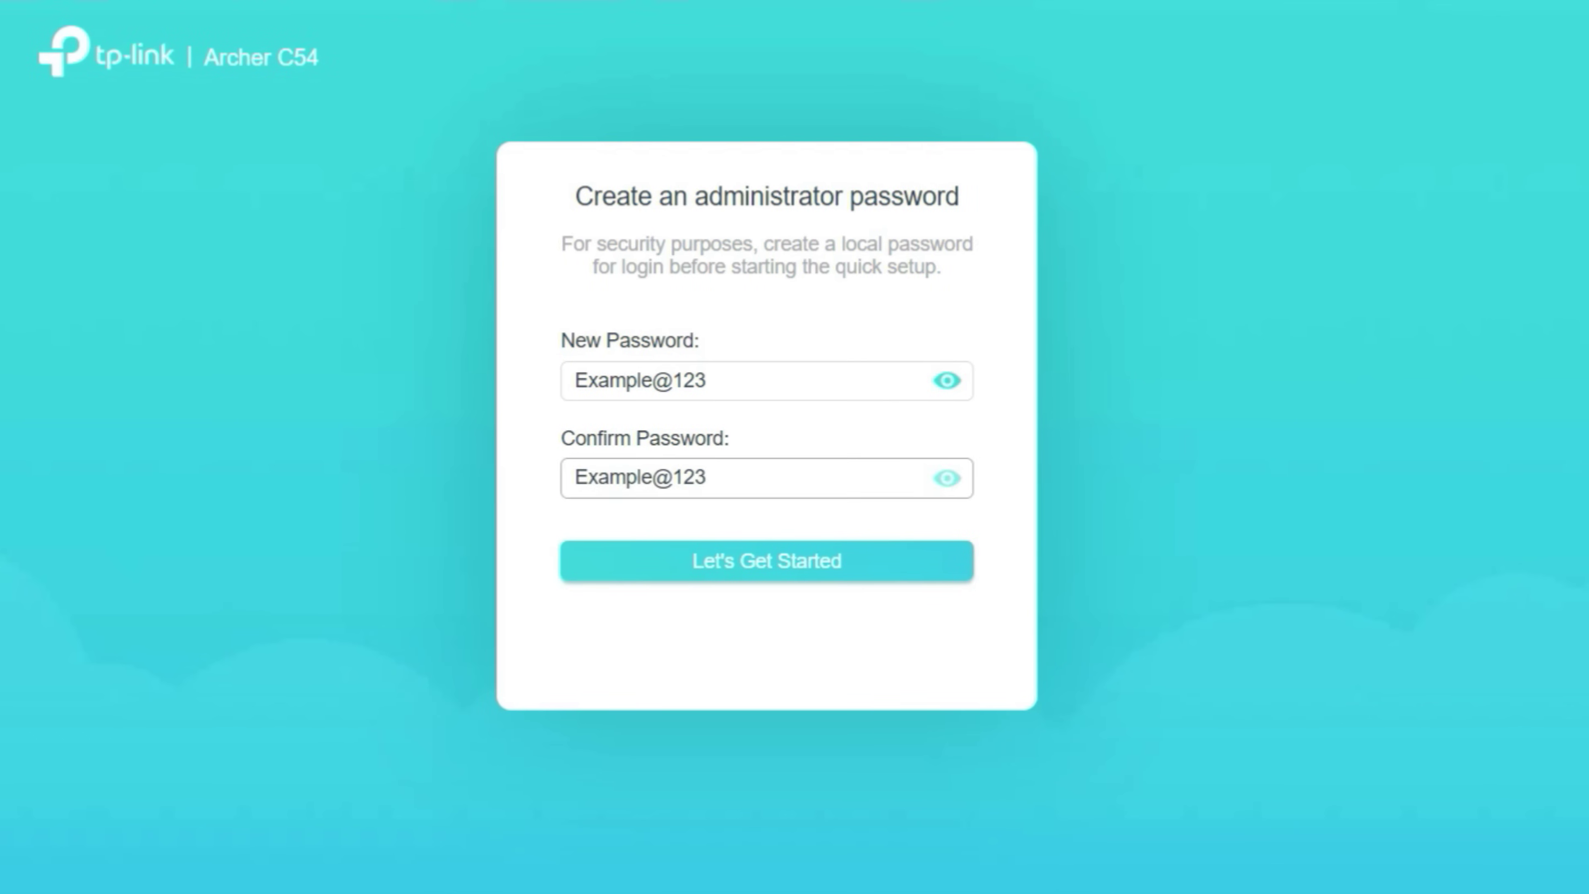
key("Return")
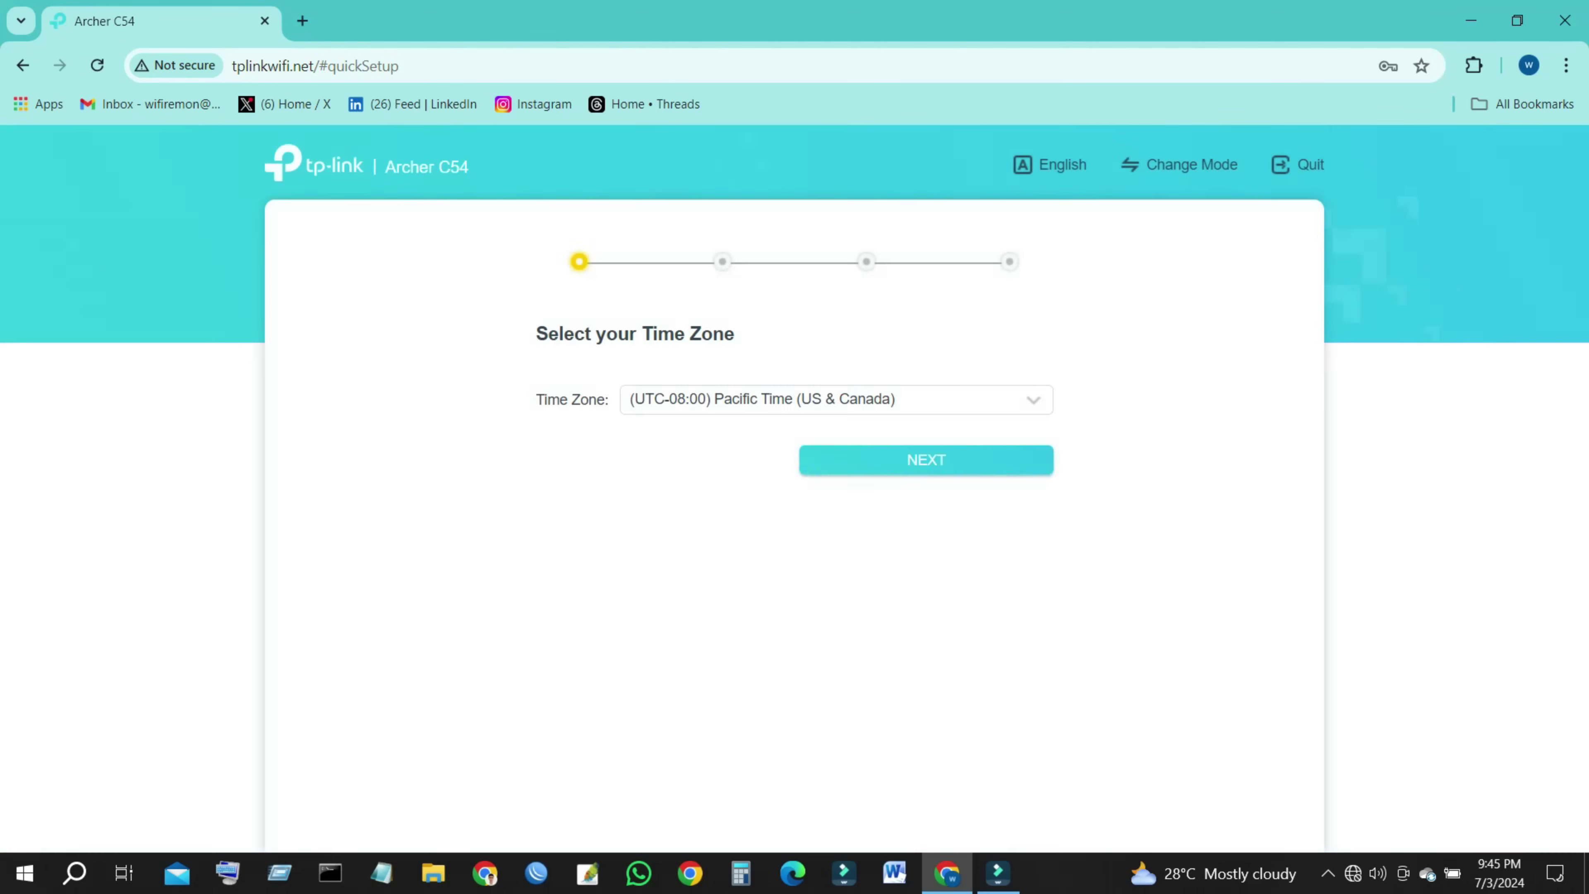
Set the time zone to (UTC+06:00) Dhaka and advance to Select Connection Type.
left_click(1036, 398)
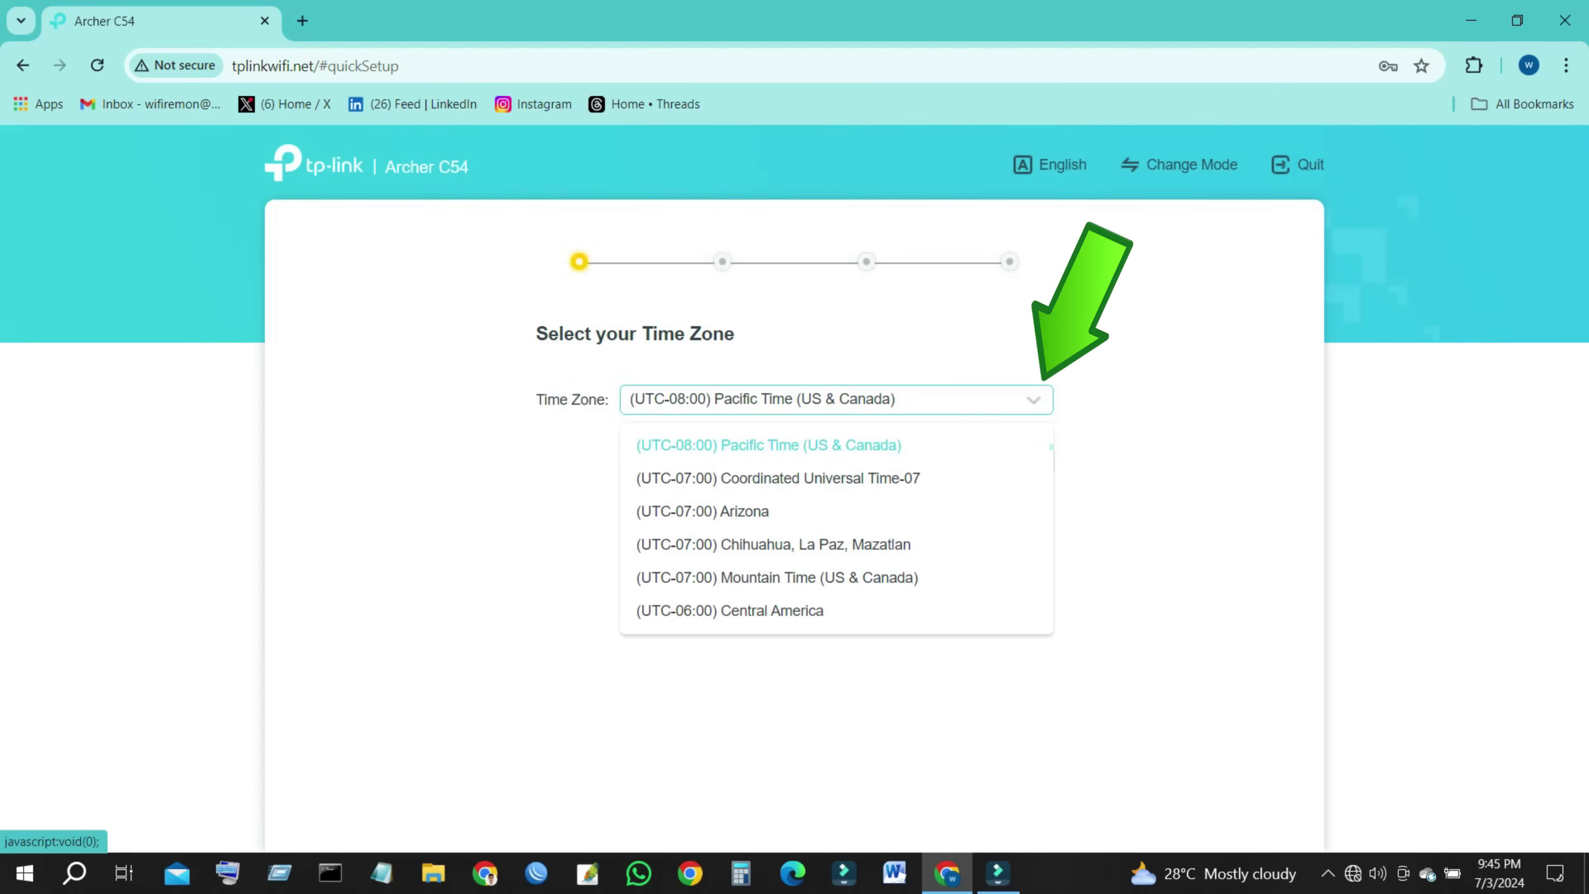
scroll(832, 563, "down", 10)
left_click(698, 584)
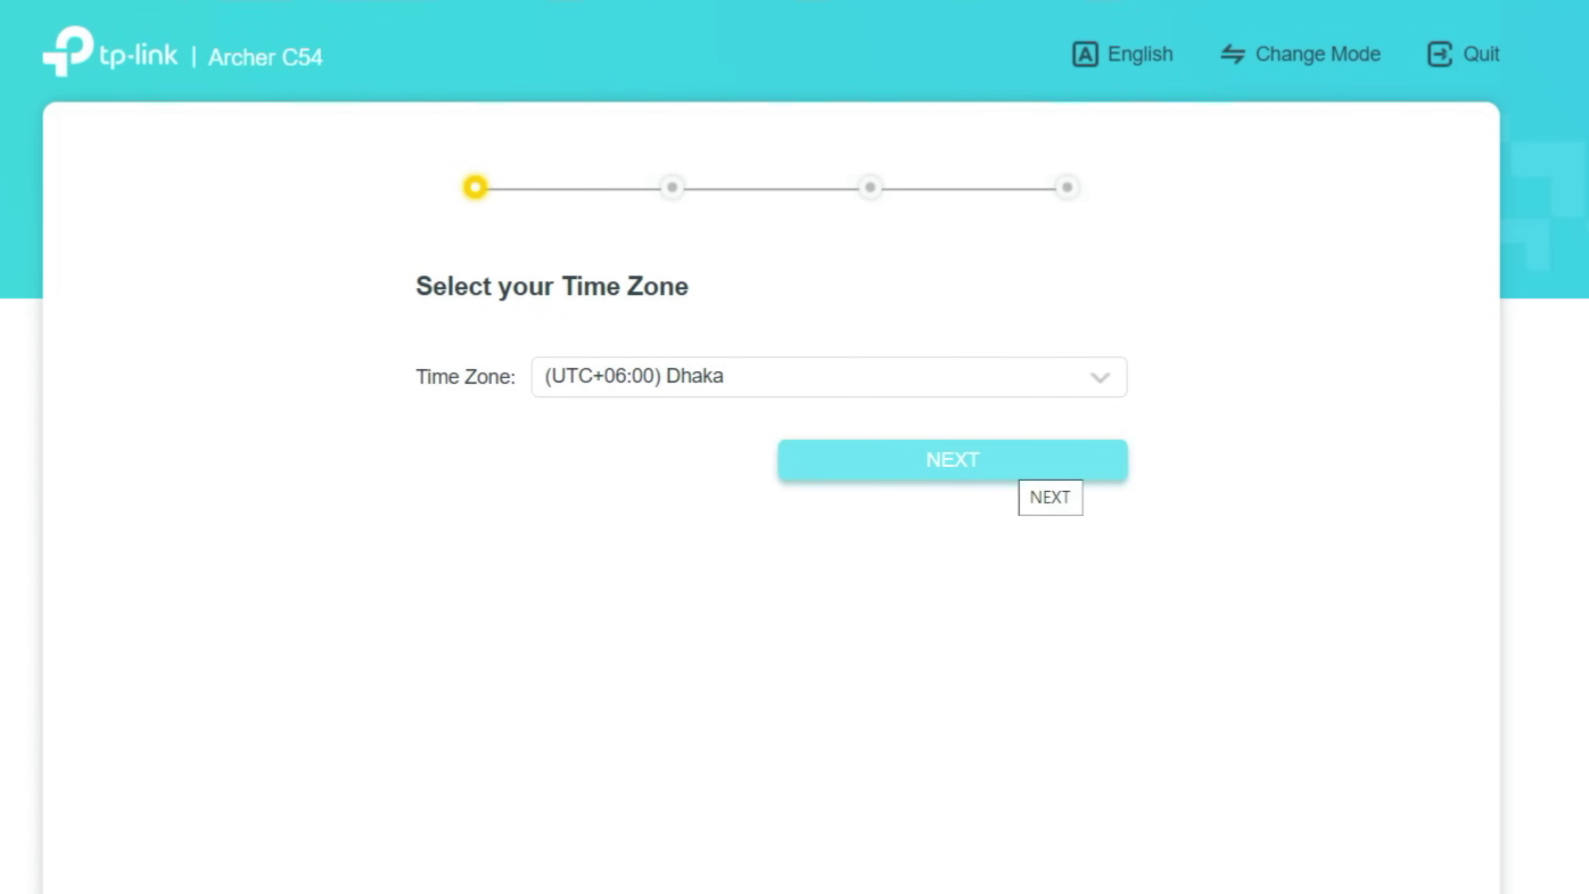
left_click(999, 459)
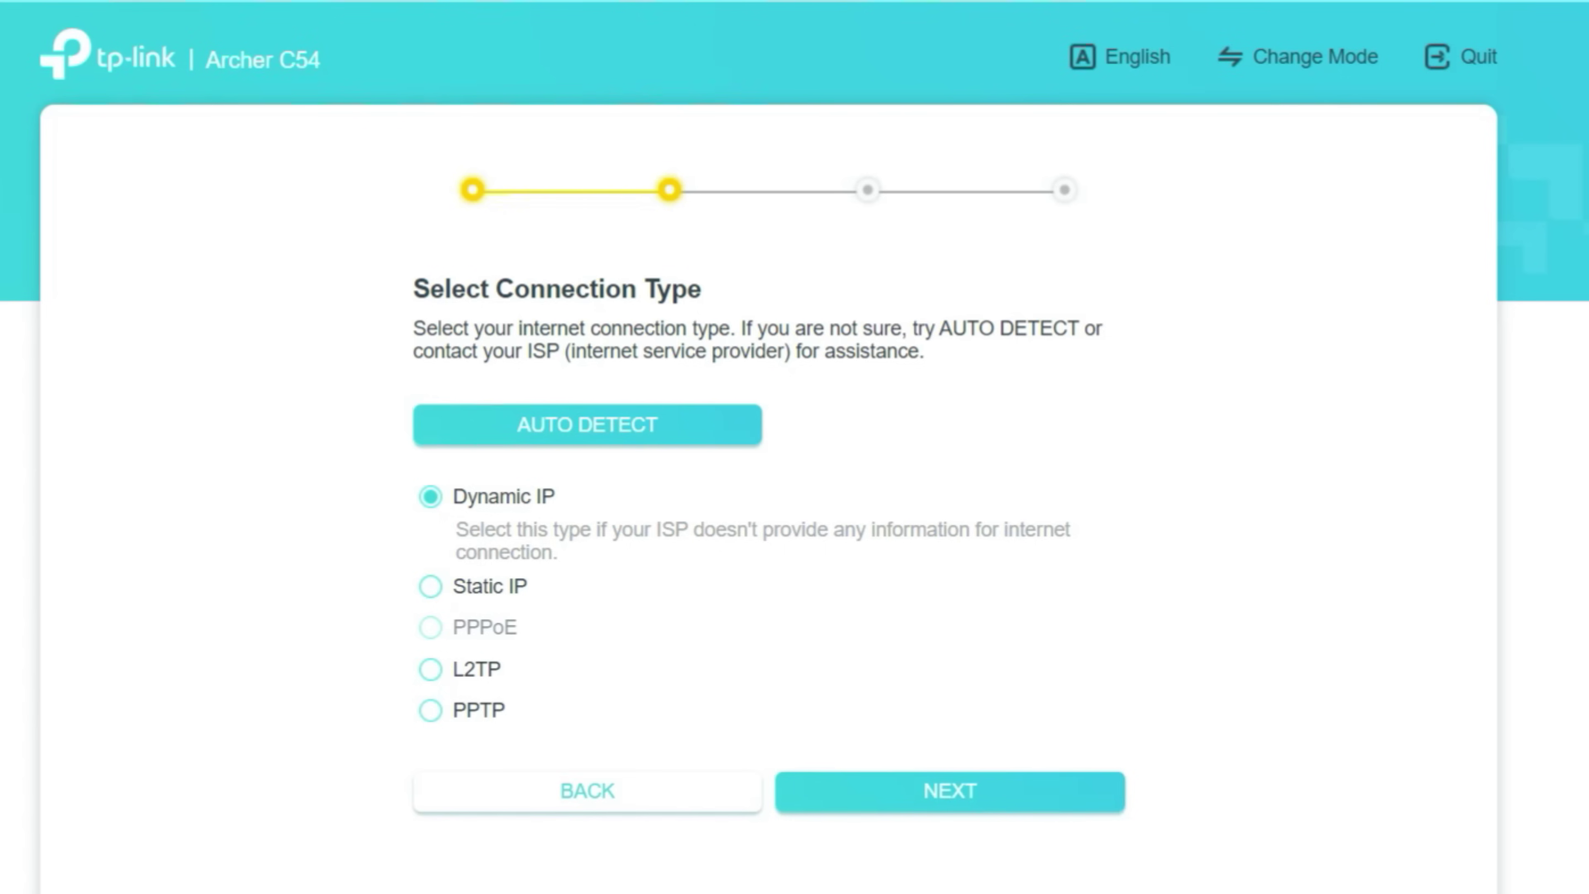
Choose PPPoE and submit the ISP-provided username and password.
left_click(431, 626)
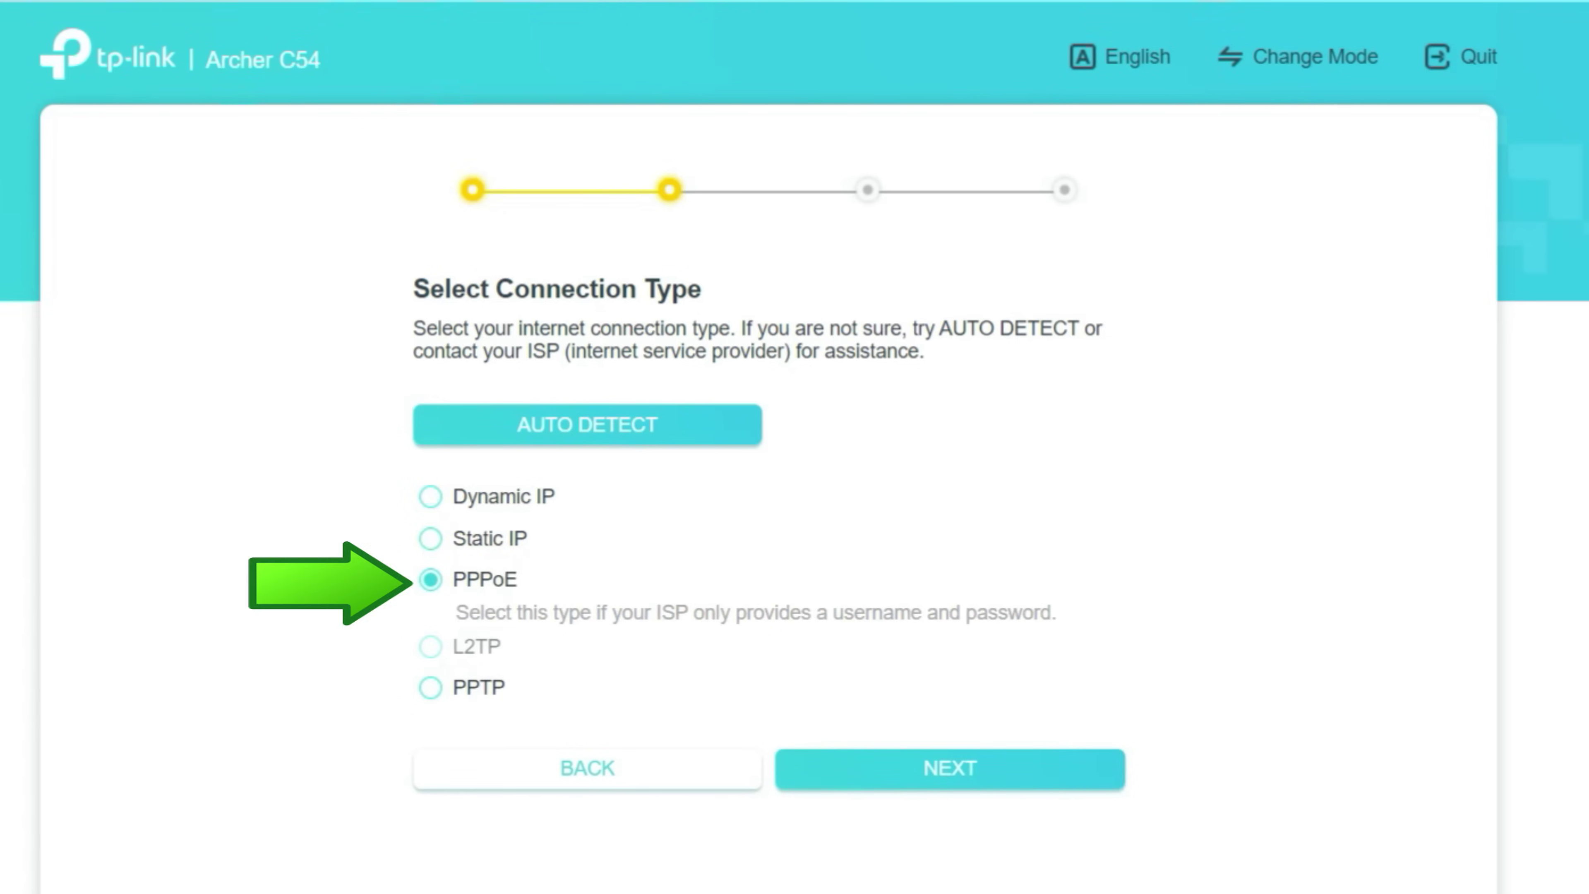
left_click(949, 791)
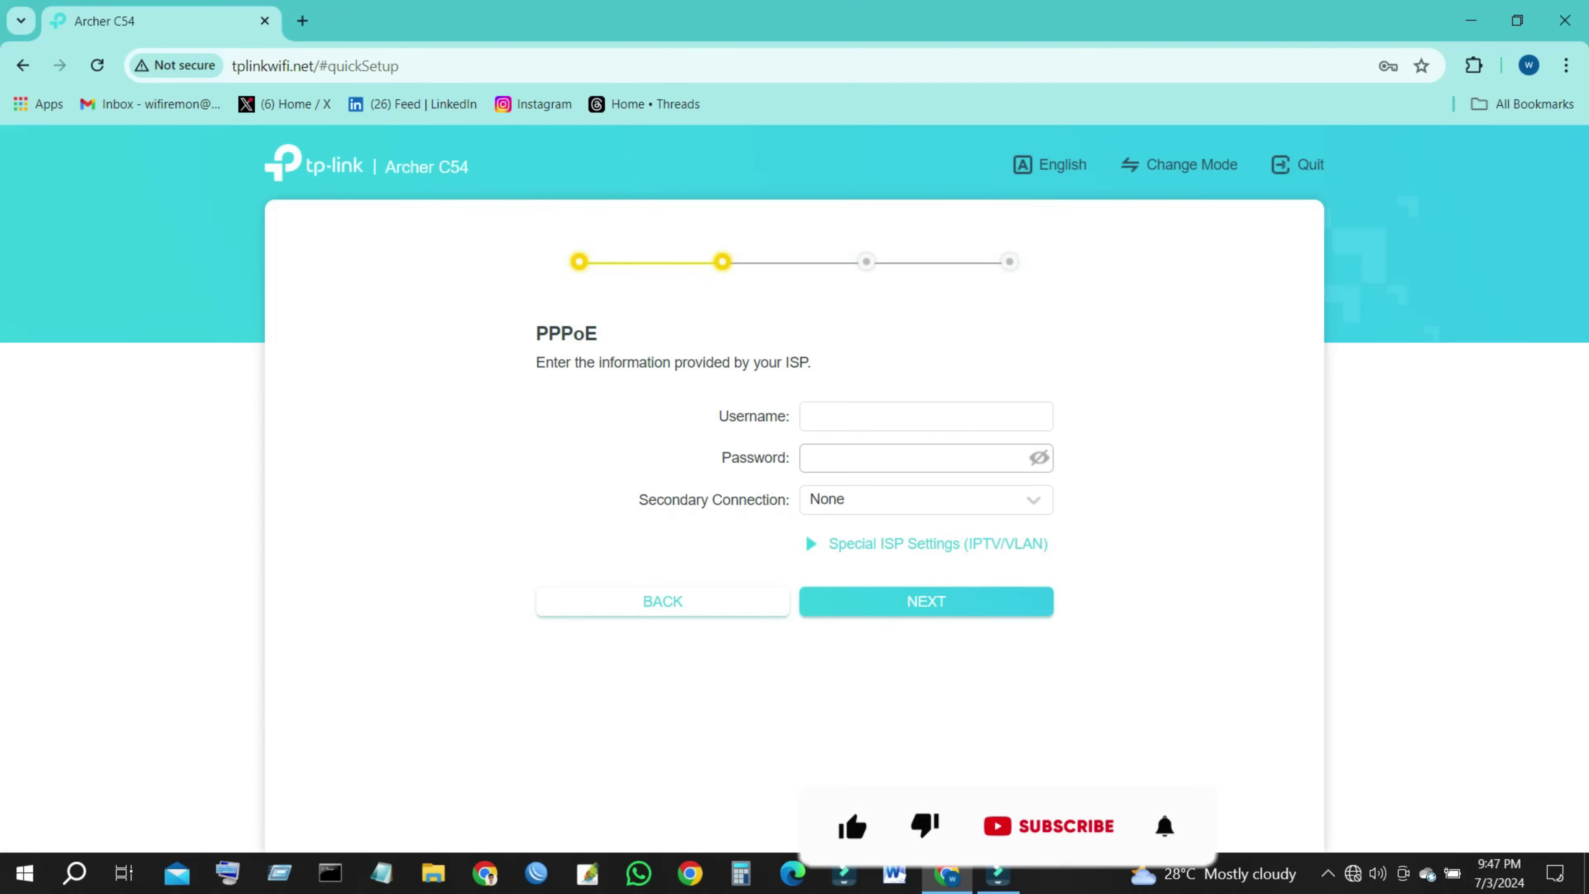
left_click(925, 416)
type("sp@wifiremon")
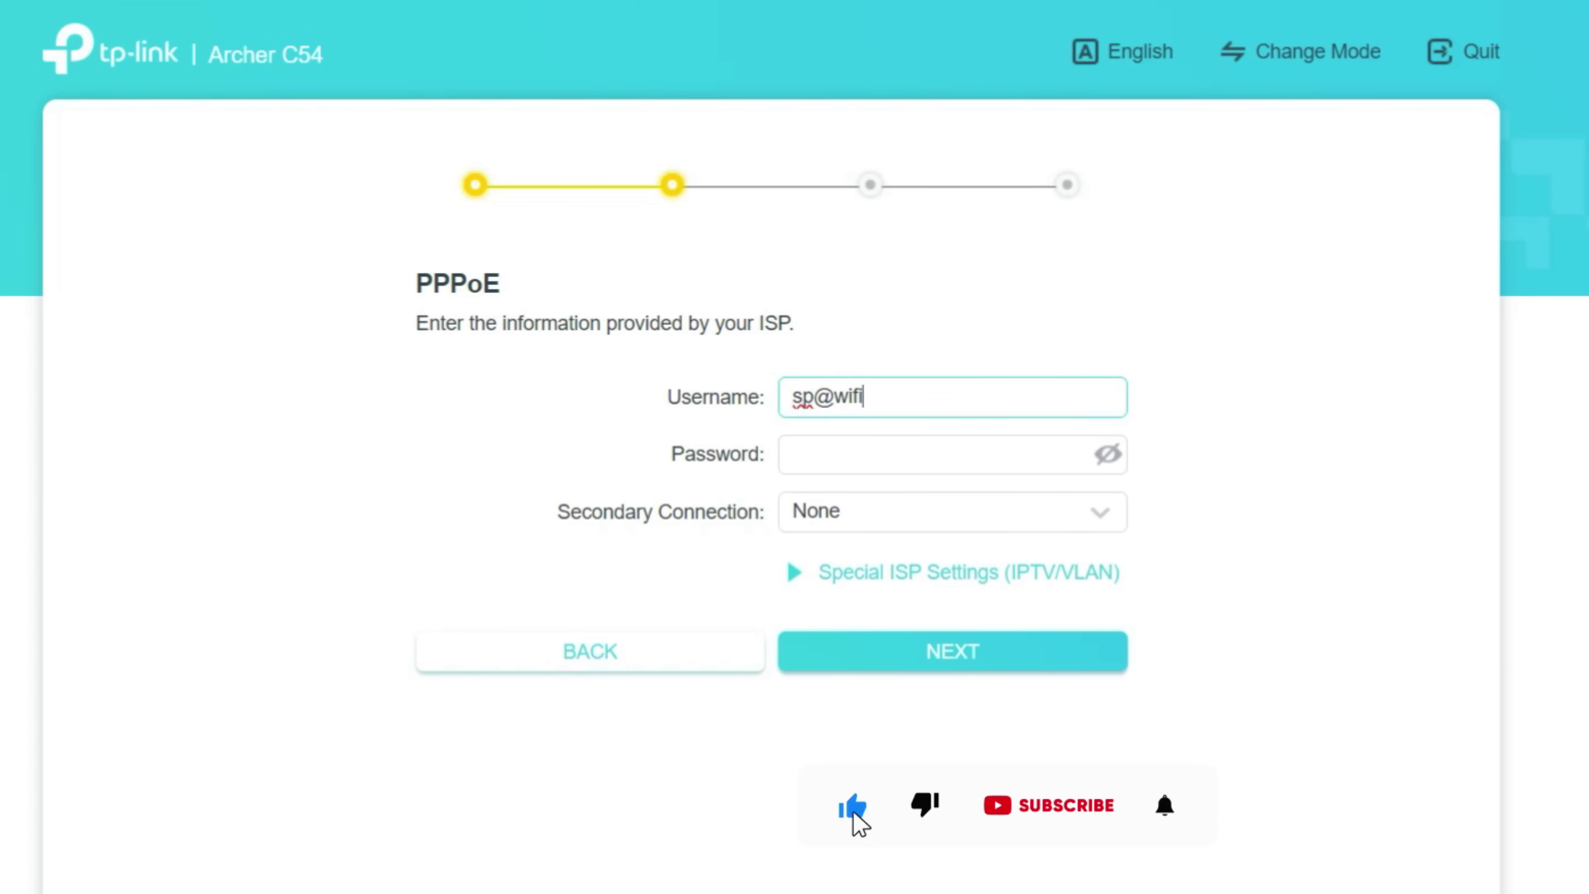
key("Tab")
type("••••••")
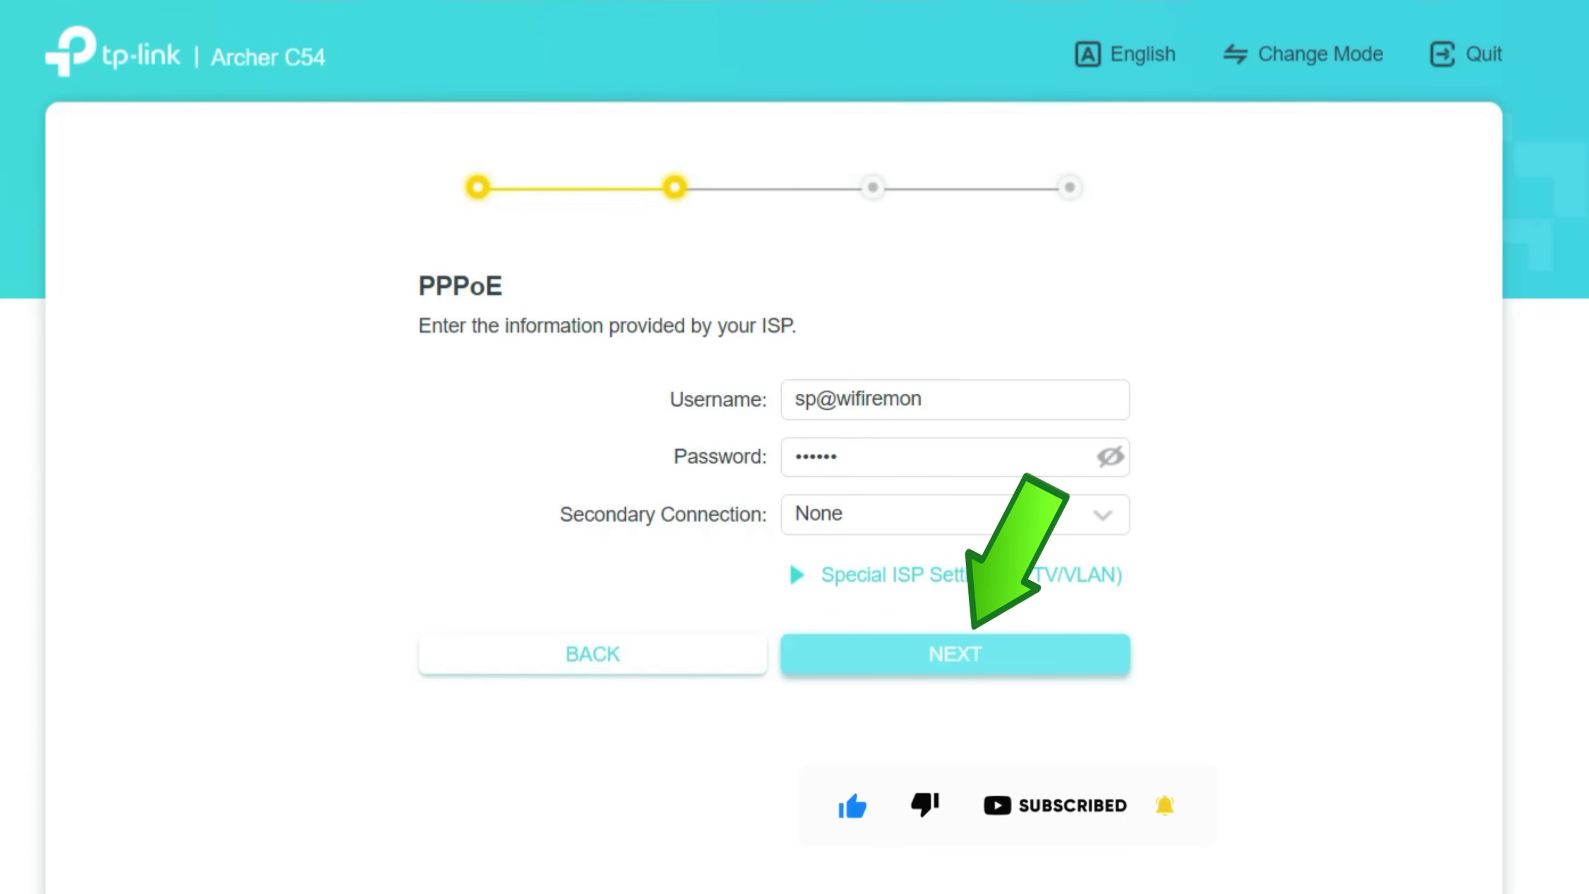
left_click(955, 653)
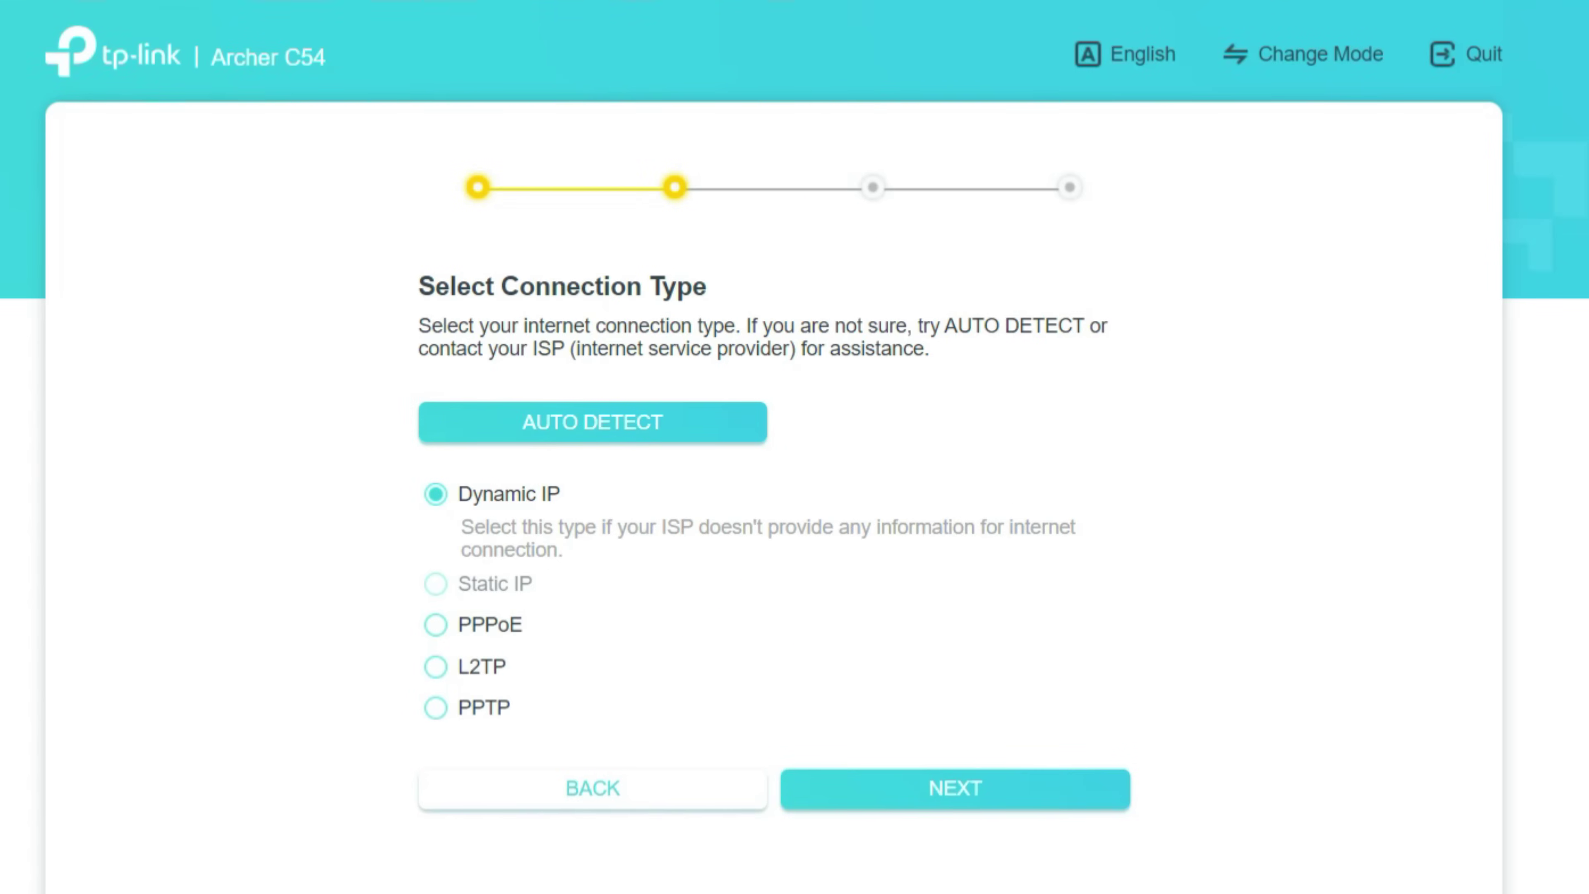
Configure Static IP 192.168.10.50, mask 255.255.255.0, gateway 192.168.10.1, DNS 8.8.8.8 and 1.1.1.1.
left_click(435, 583)
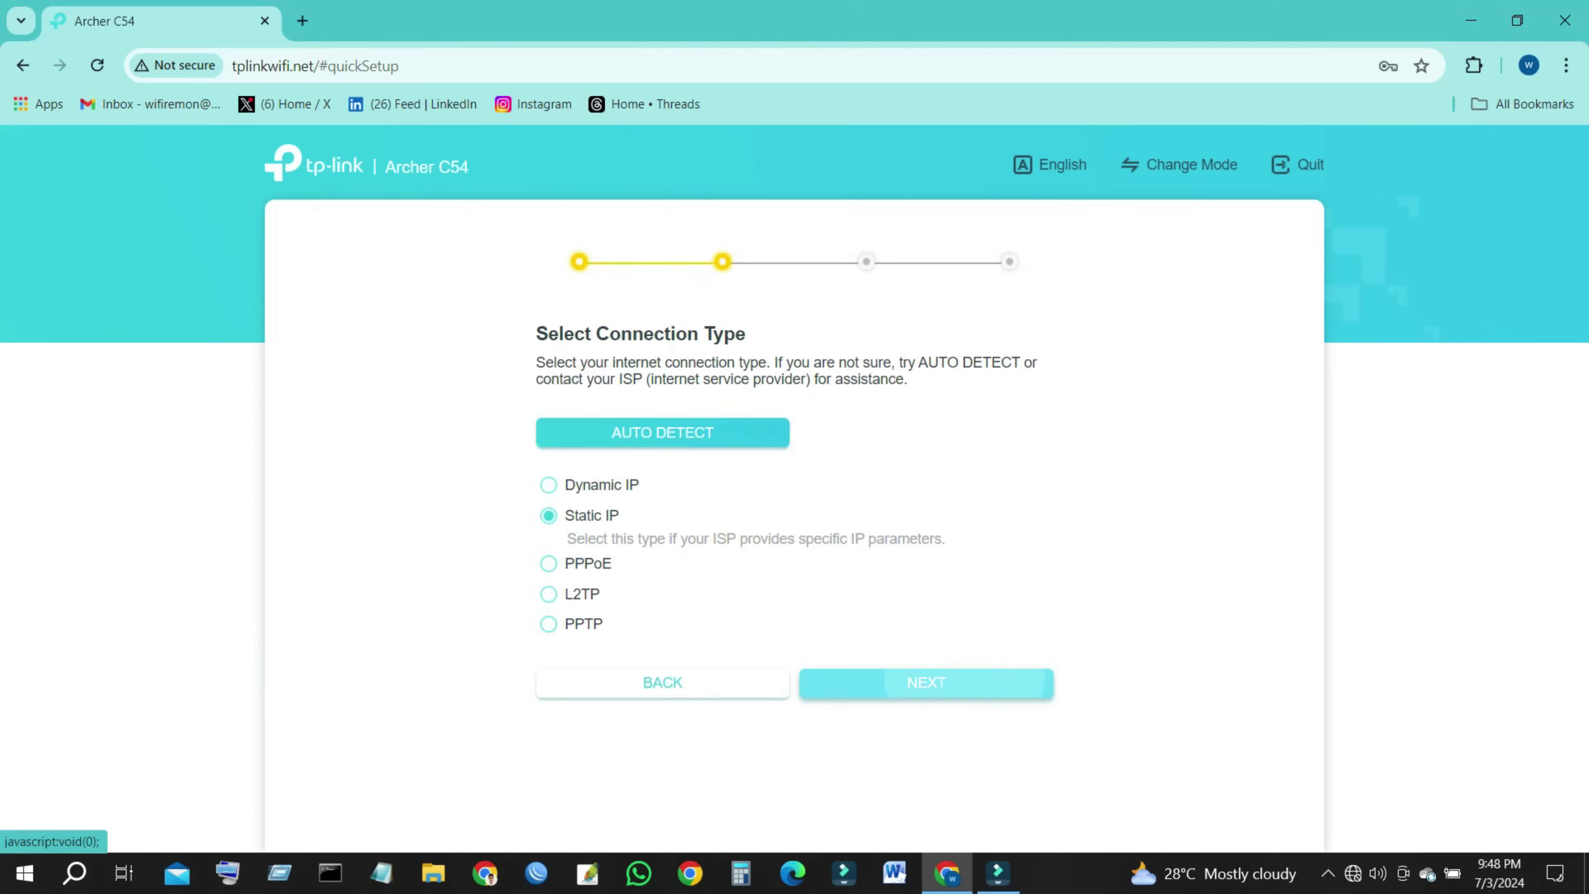
left_click(950, 762)
type("192.168.10.")
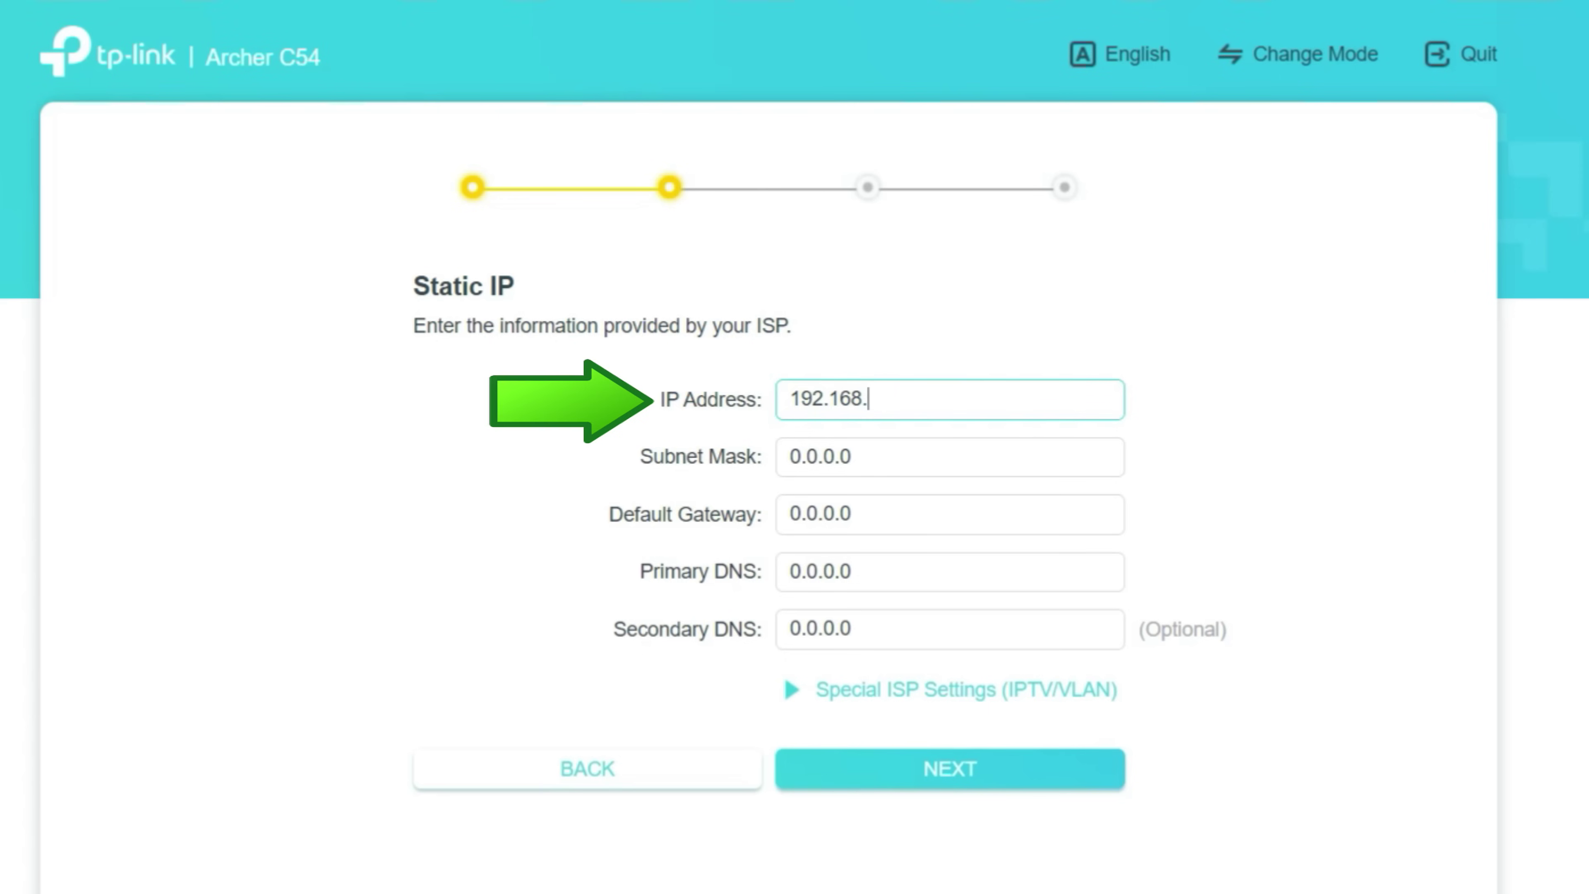
type("50")
key("Tab")
type("255.255.255.0")
key("Tab")
type("192.168.")
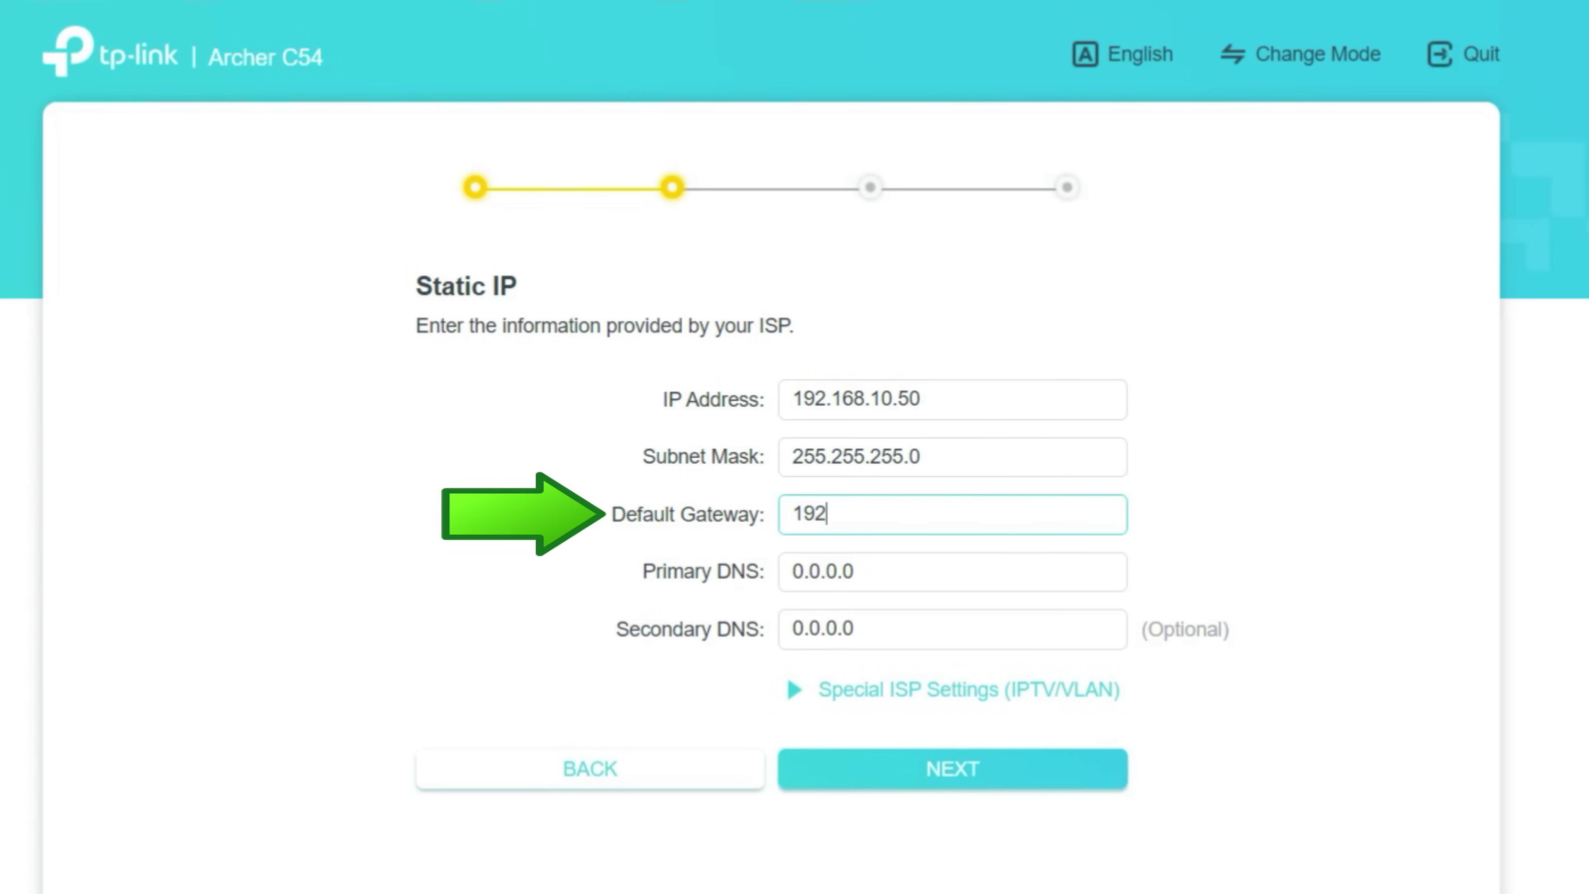
type("10.1")
key("Tab")
type("8.8.8.8")
key("Tab")
type("1.1.1")
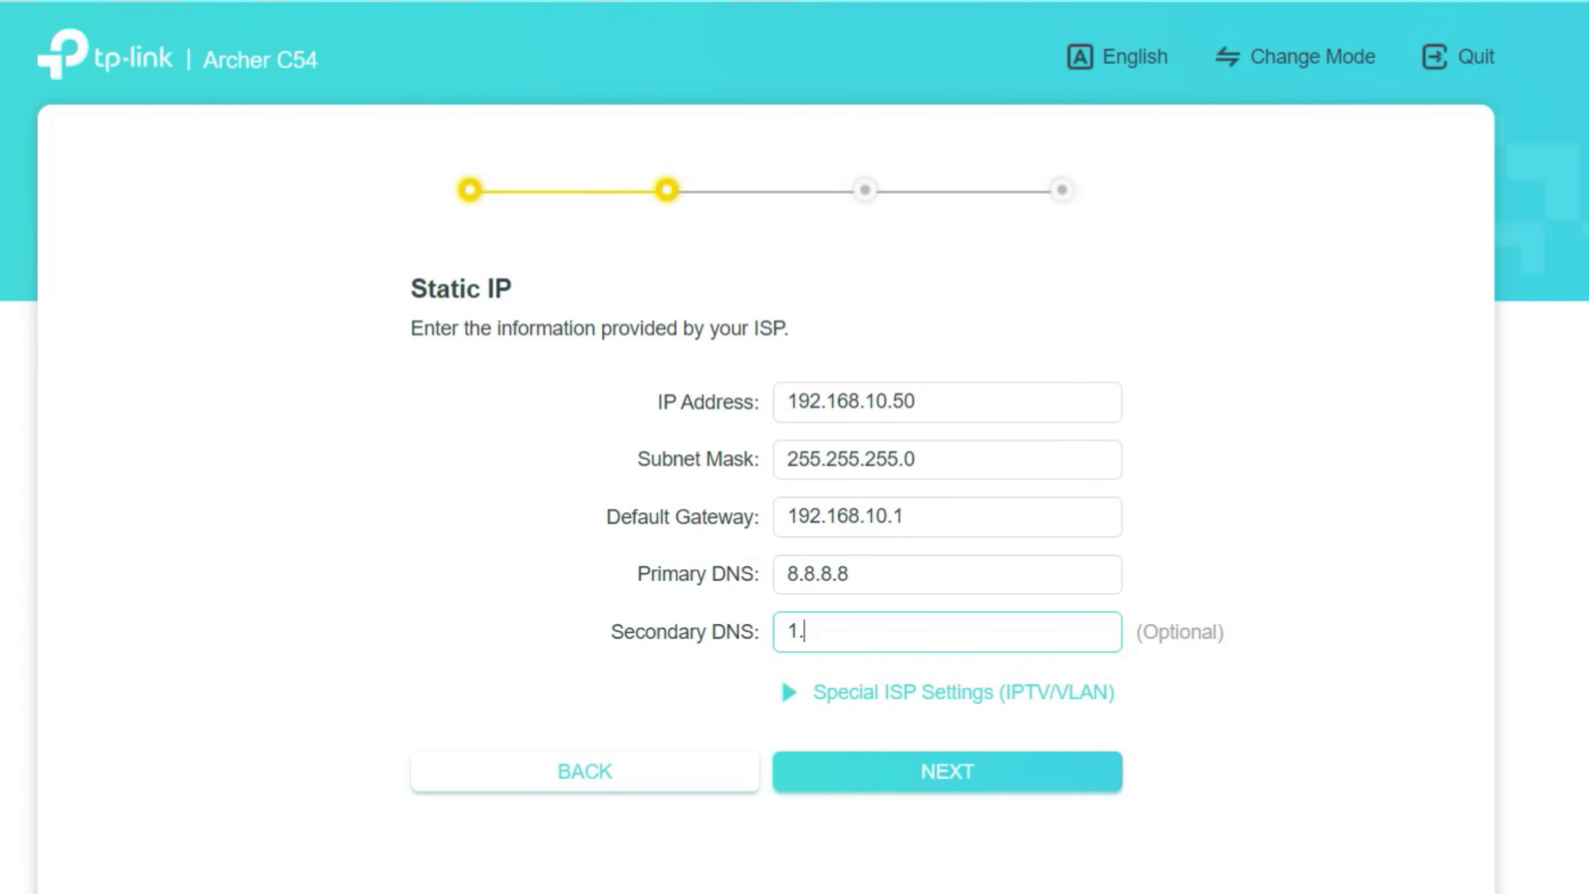
type(".1")
left_click(1001, 779)
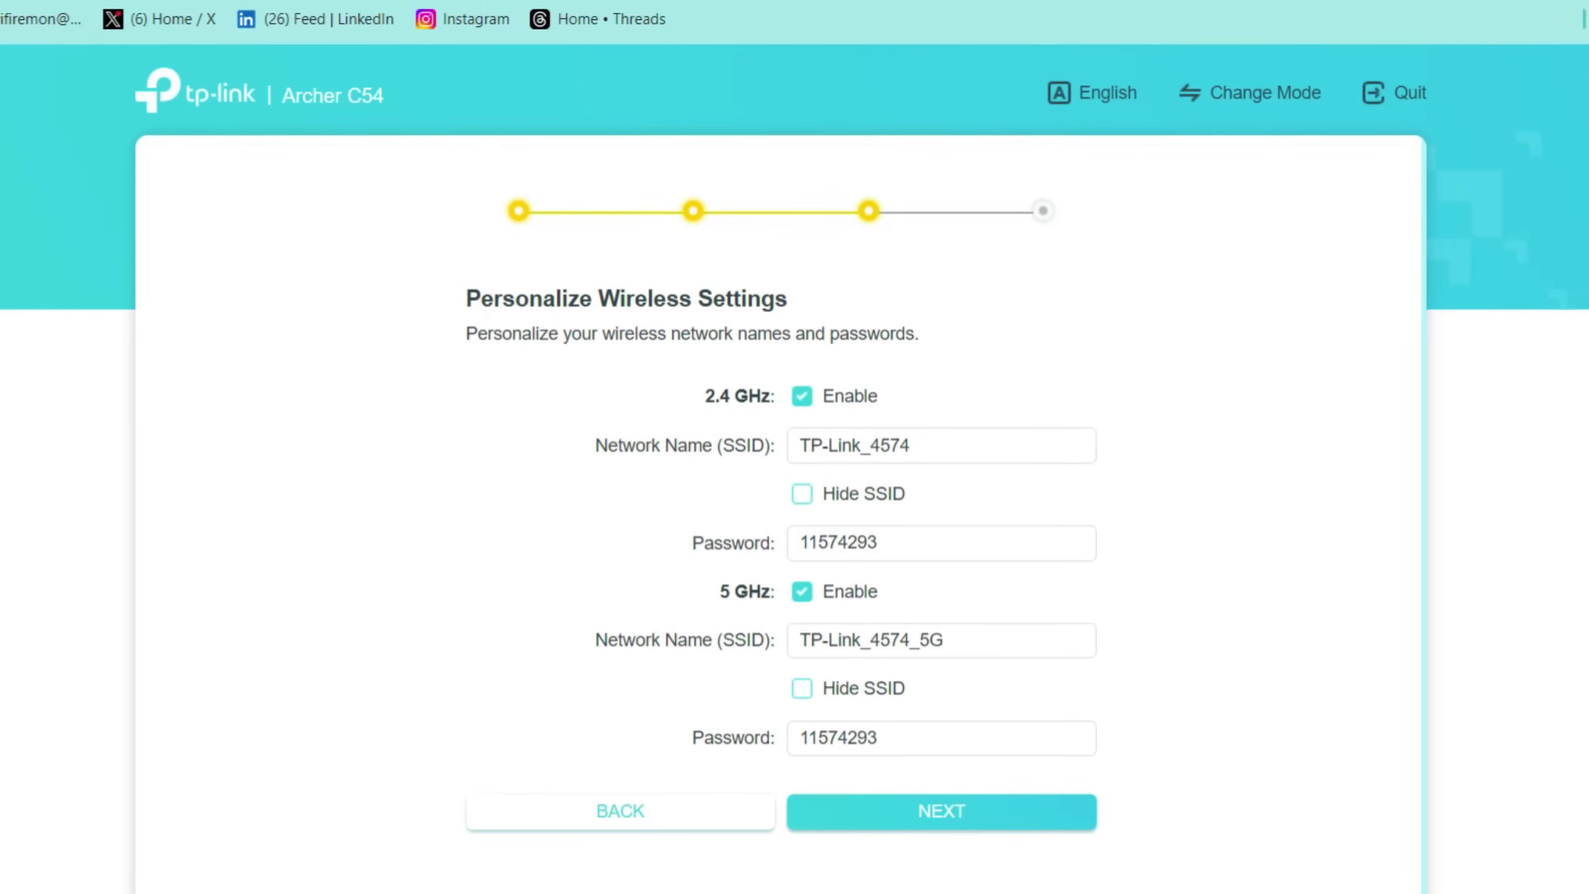
Rename the 2.4 GHz network to 'Like Please' and give it a new Wi-Fi password.
triple_click(854, 442)
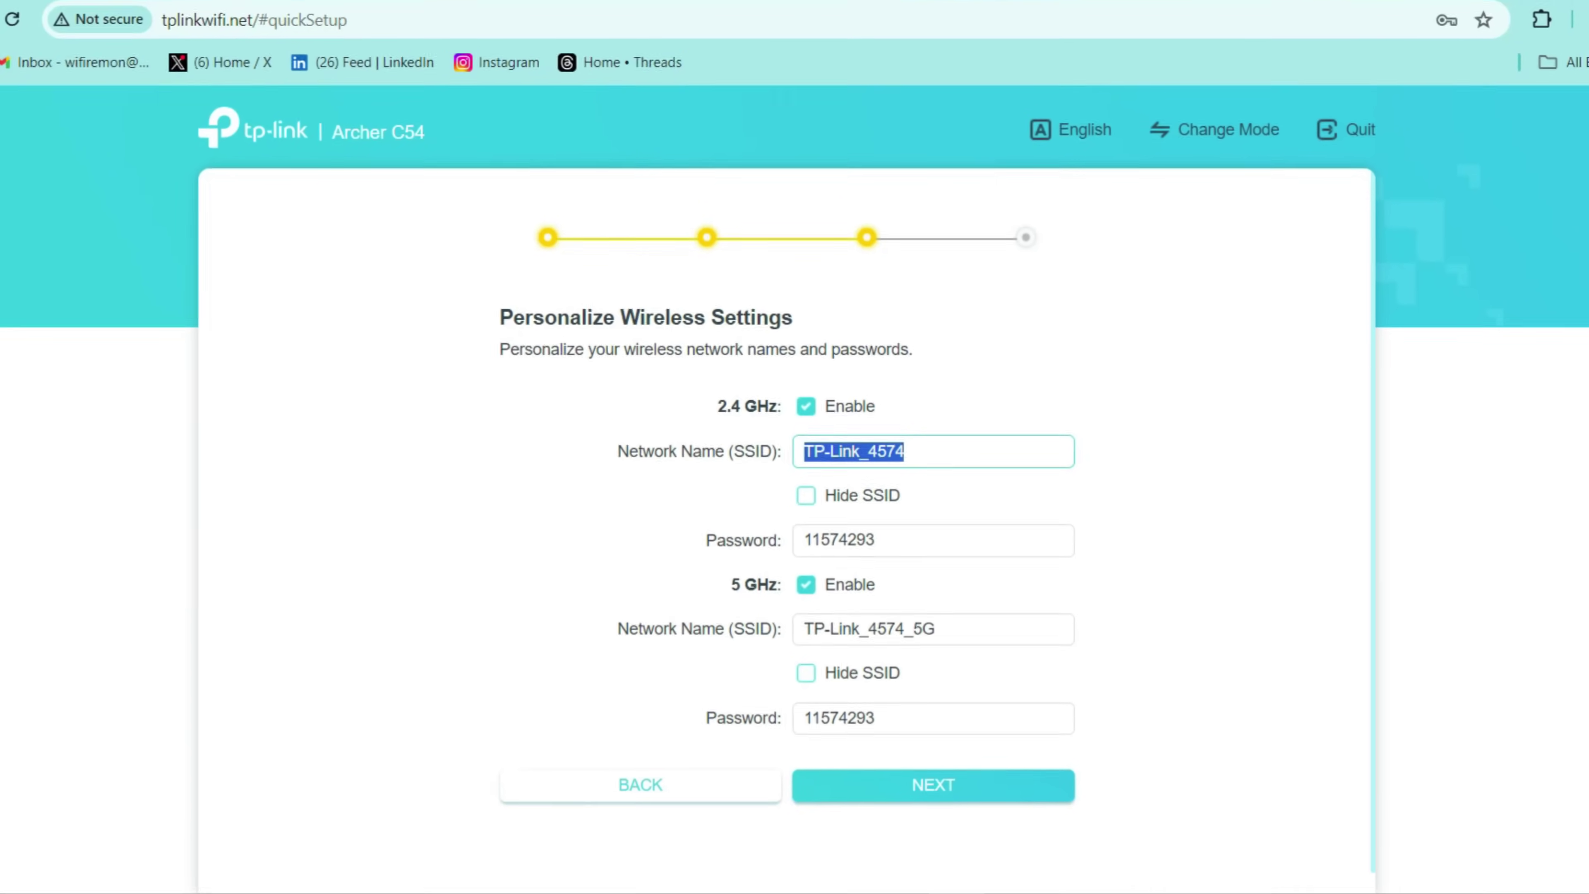
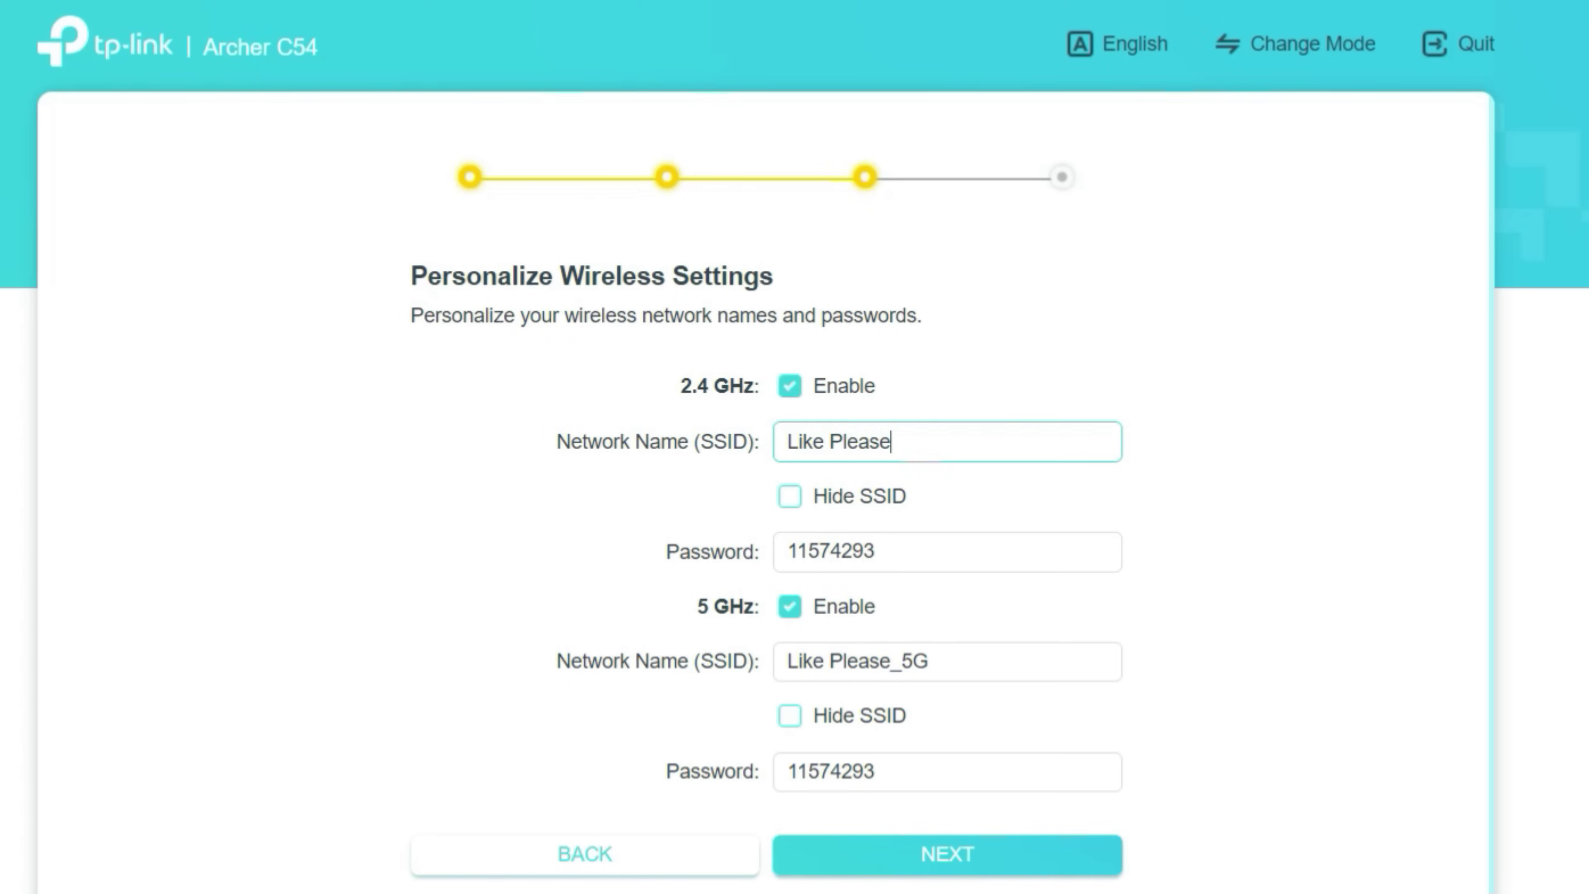
key("Tab")
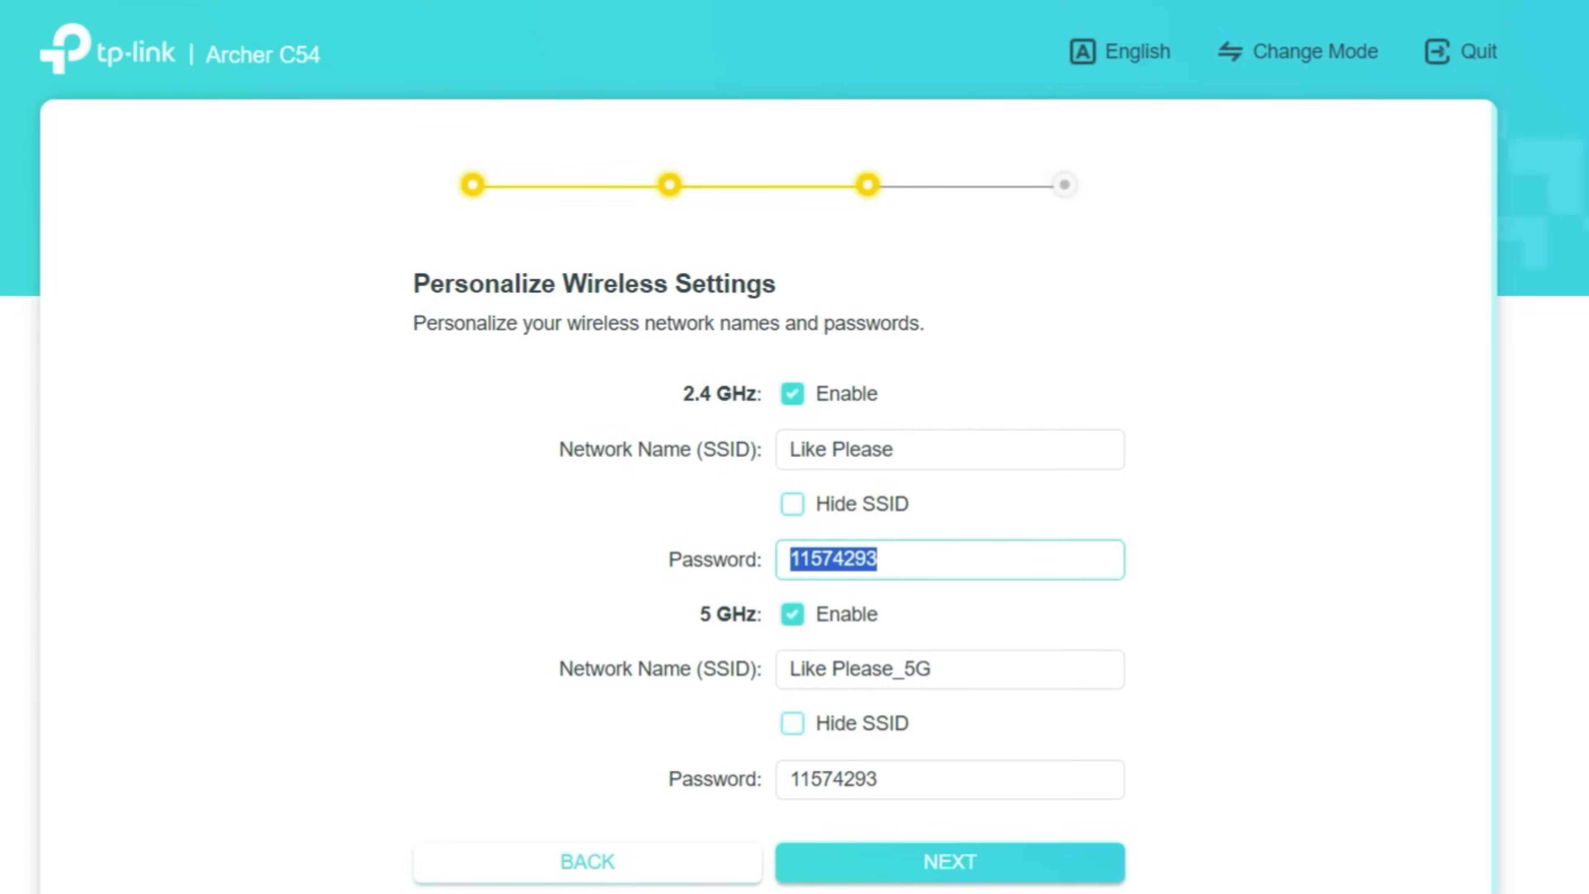
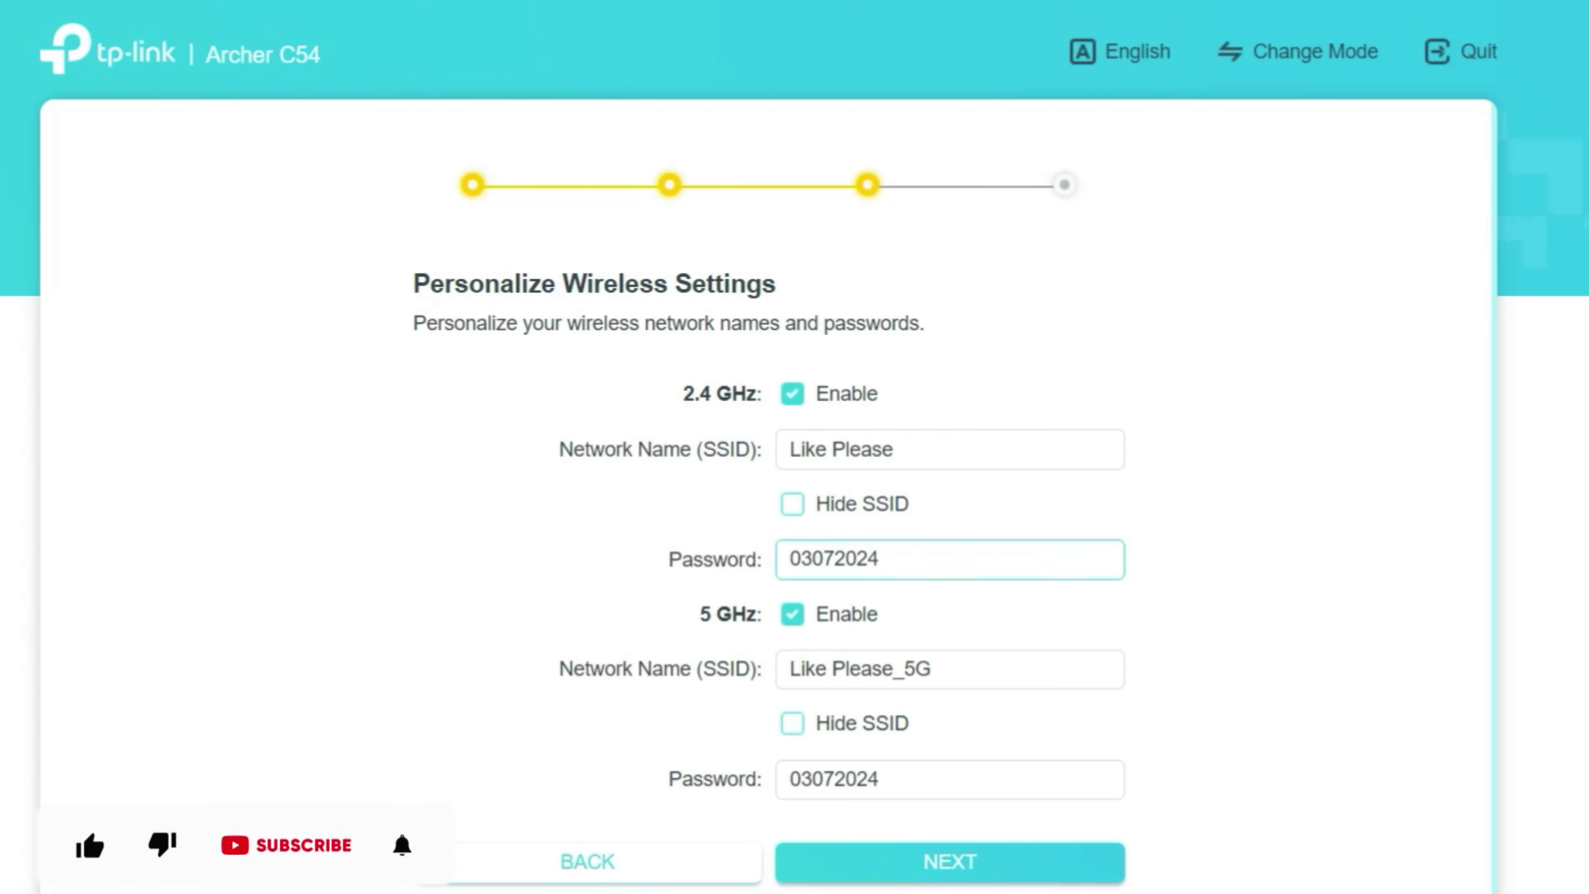
Rename the 5 GHz network to 'Like Please' and replace its Wi-Fi password.
left_click(931, 669)
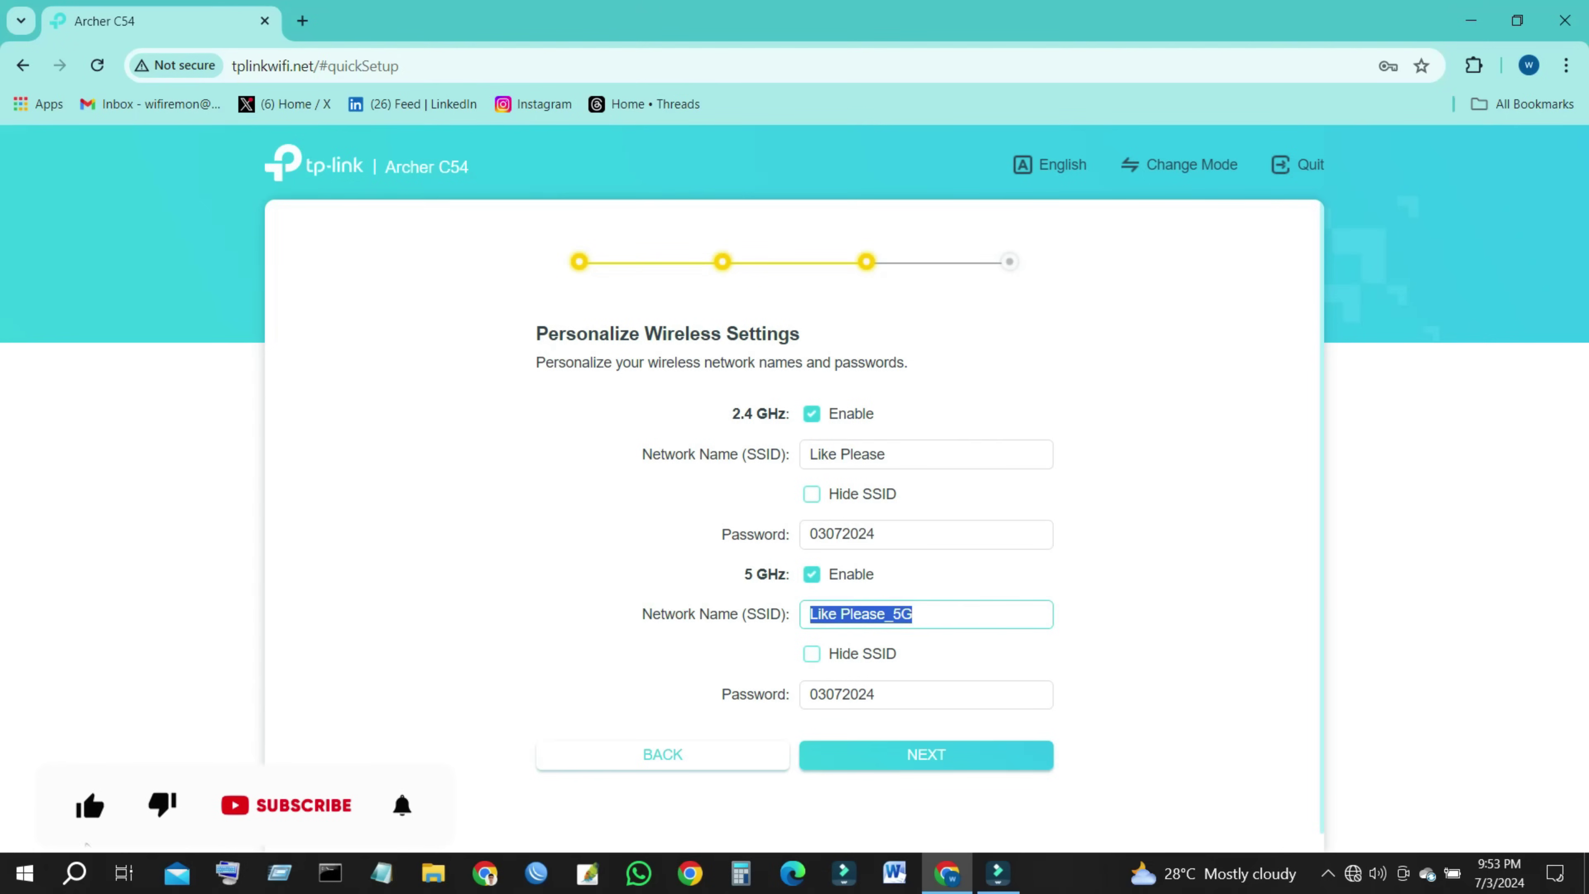
type("Lik")
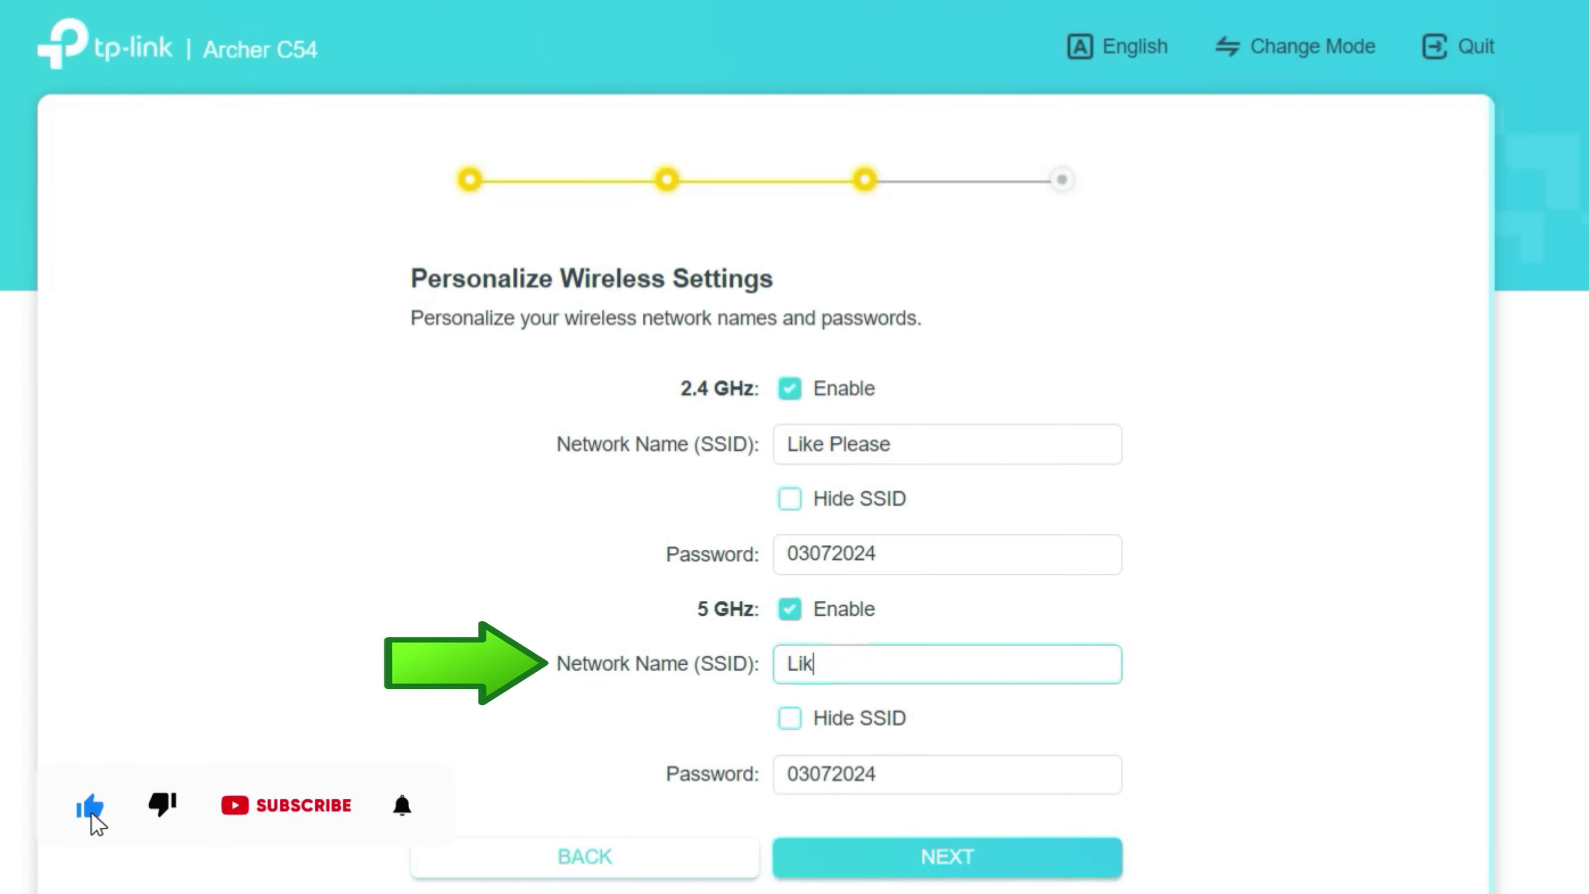
type("e Please")
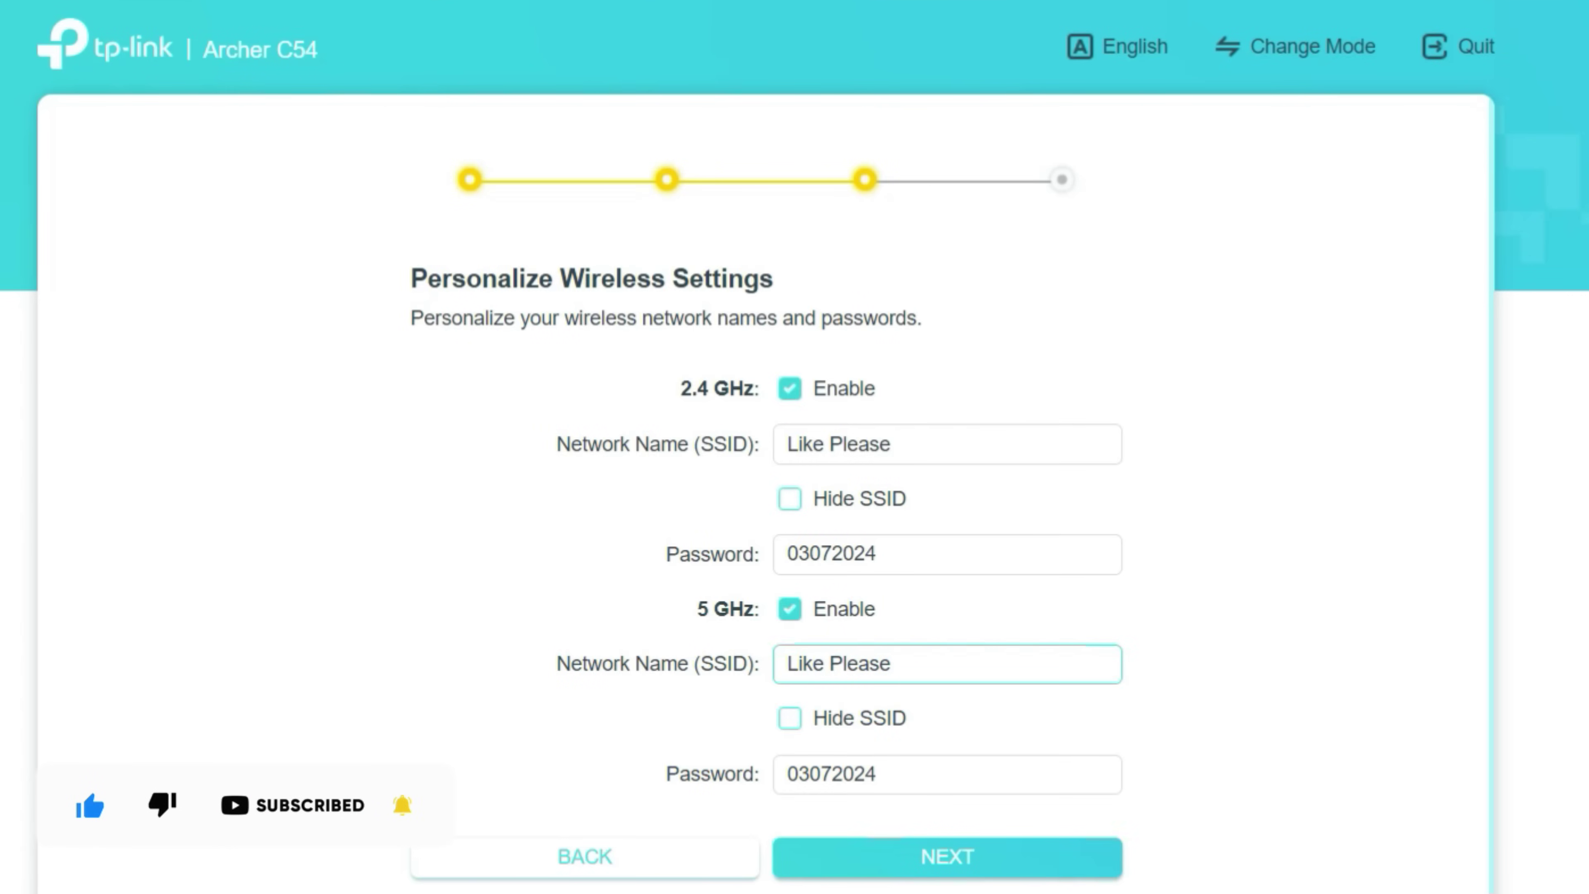
double_click(832, 774)
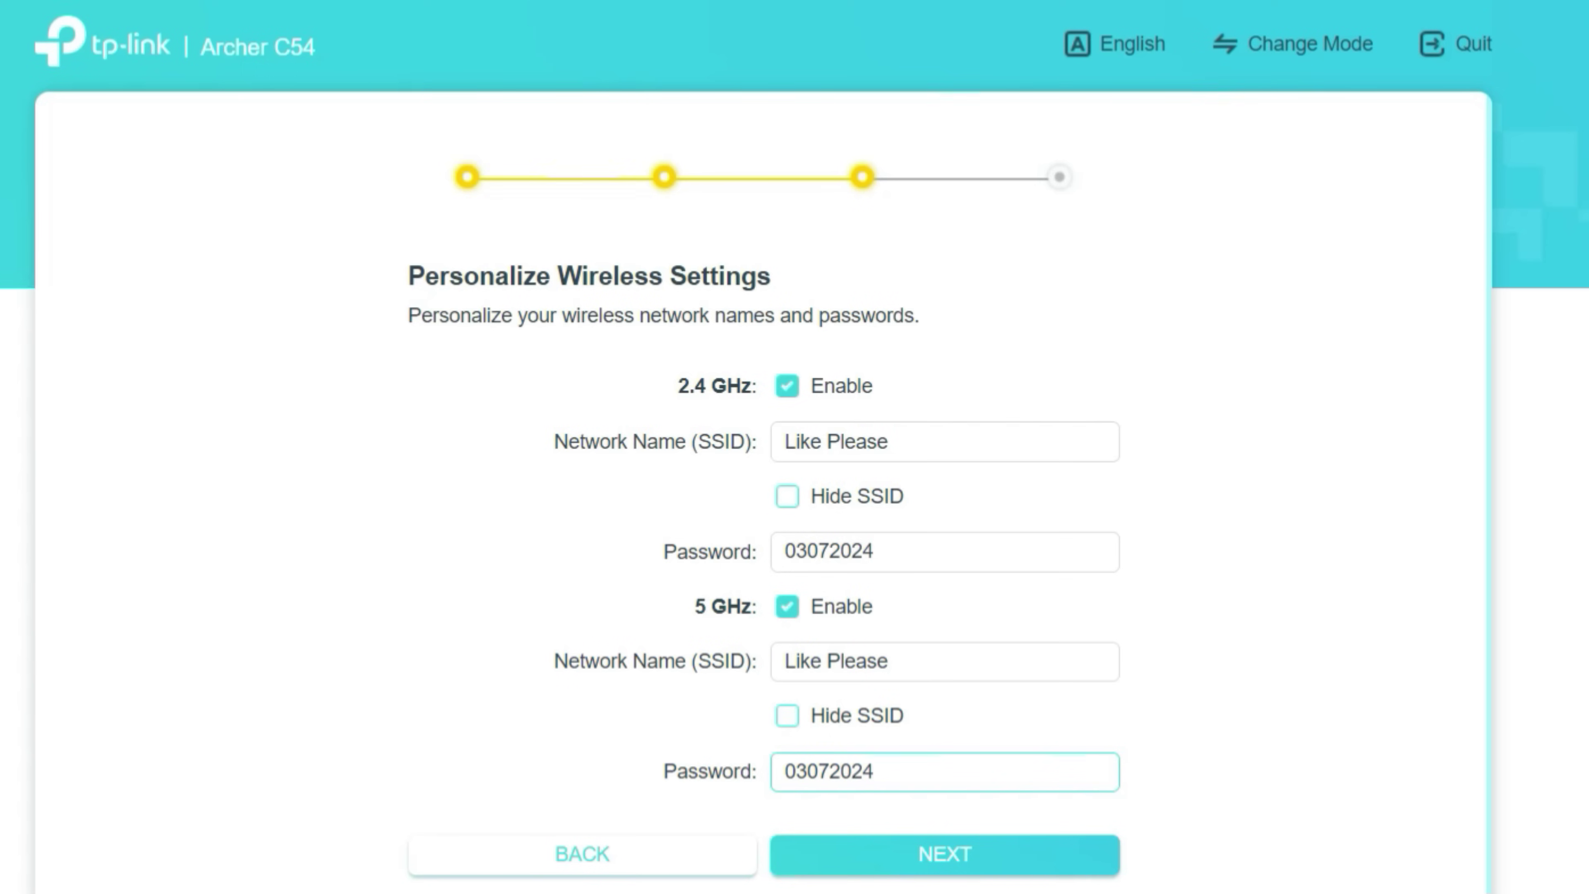
key("Tab")
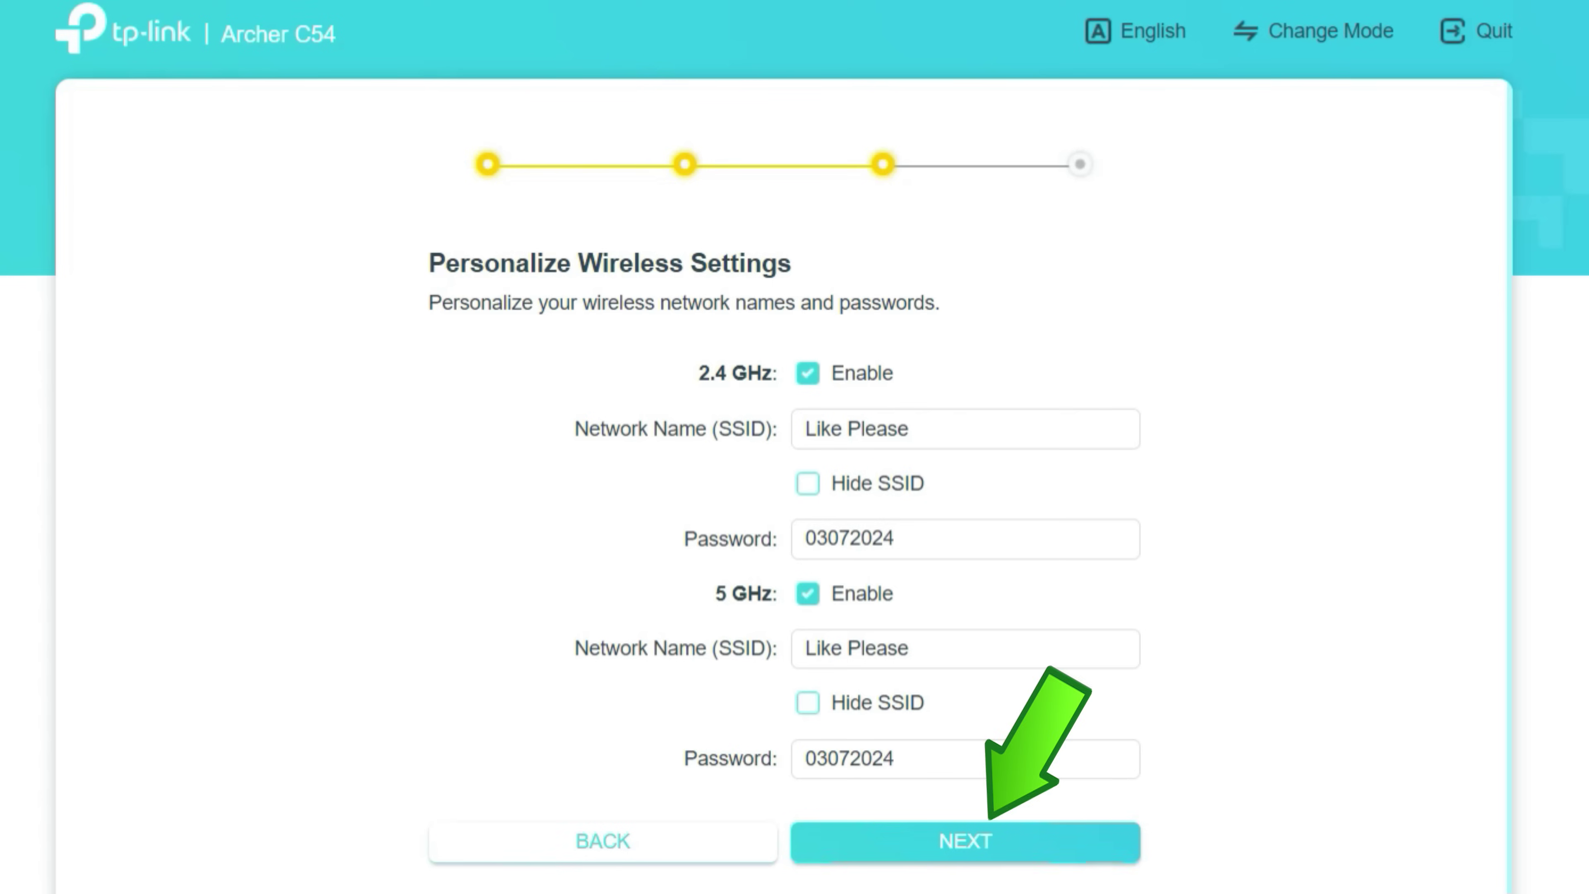
Review the Confirm Settings summary and apply the new wireless configuration.
left_click(1063, 846)
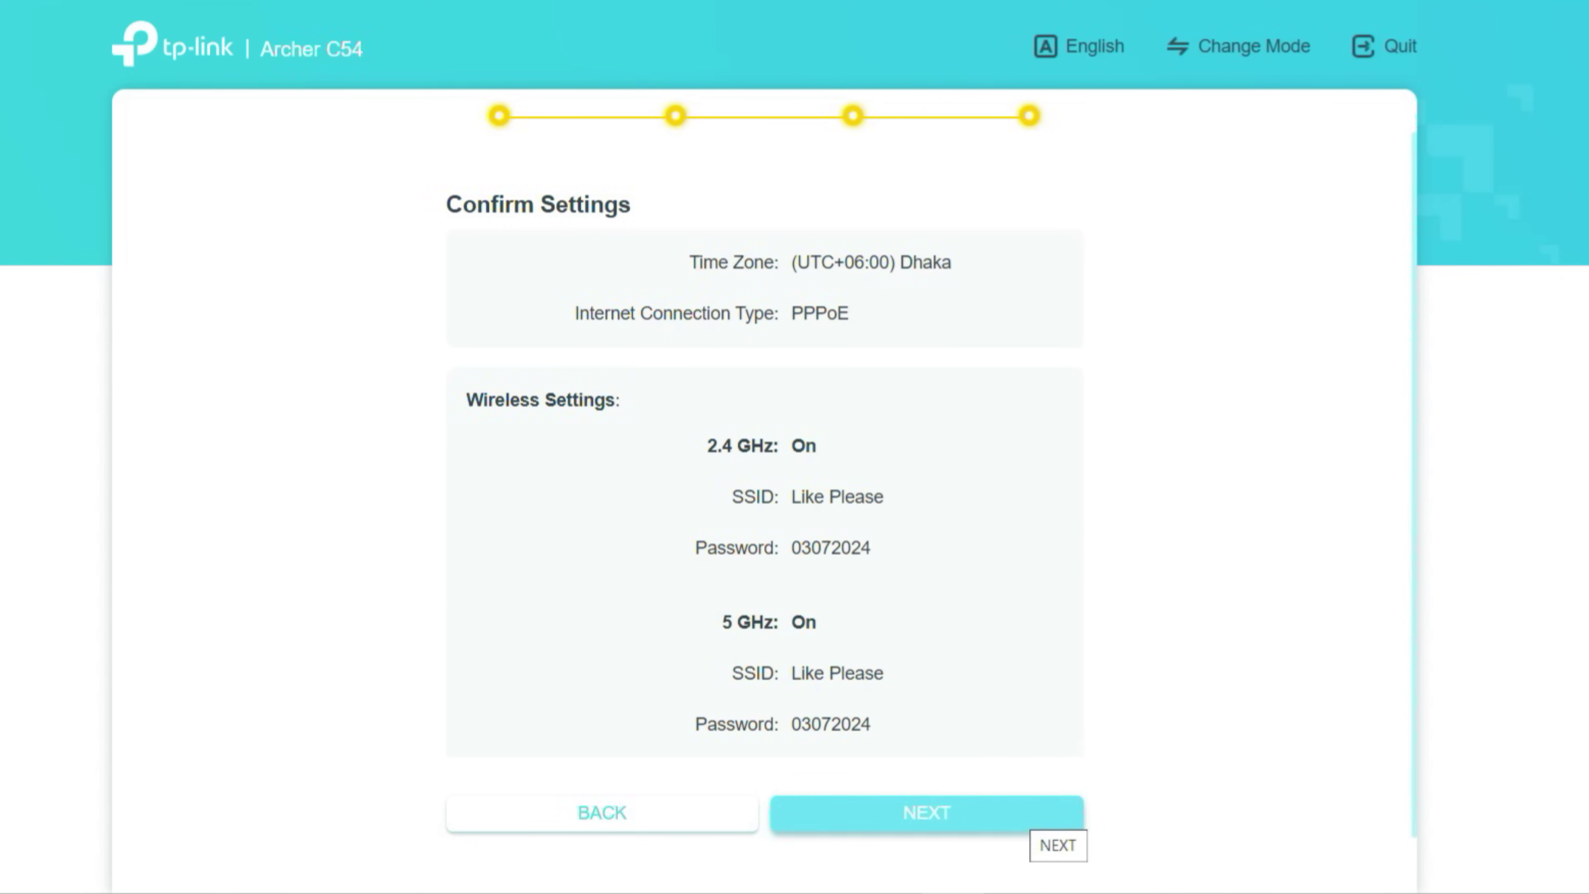
left_click(927, 813)
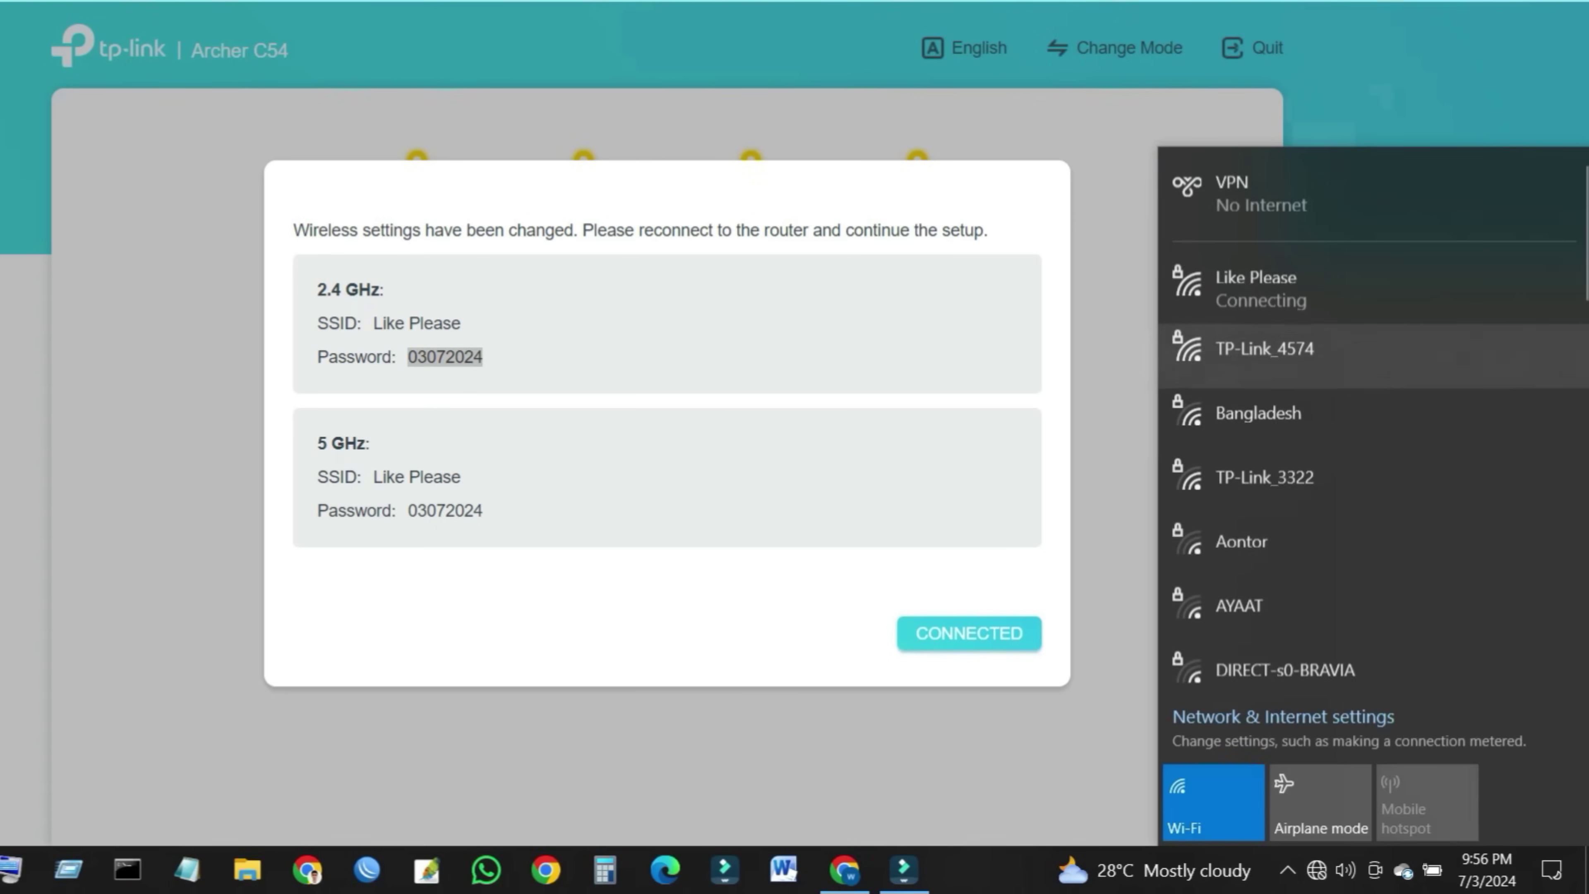
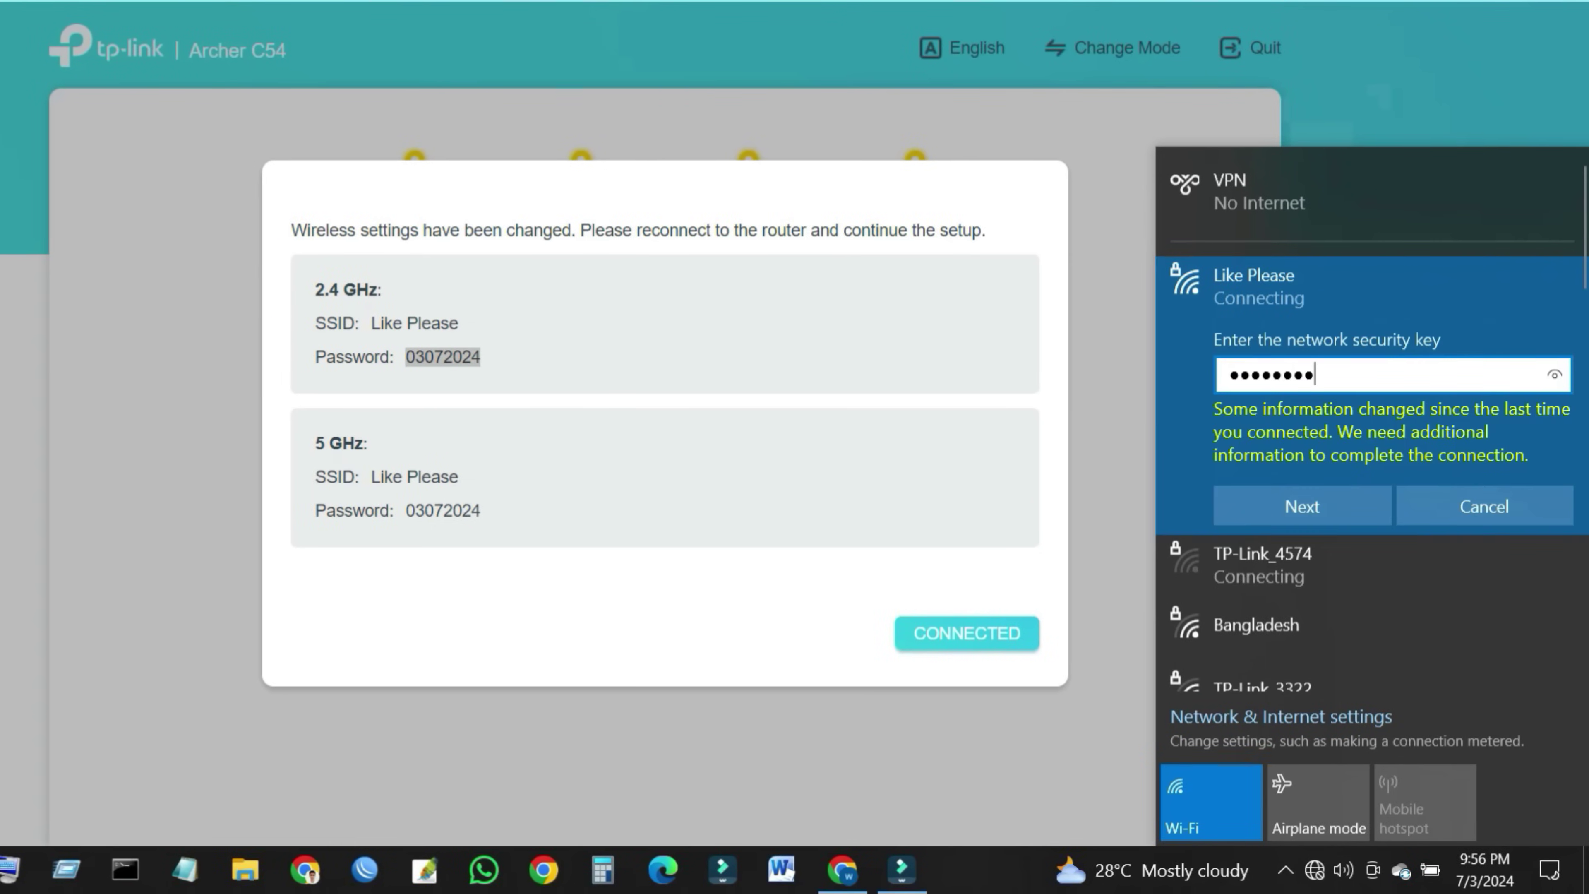
Join the Like Please network with its security key and confirm reconnection in the wizard.
left_click(1554, 375)
key("Return")
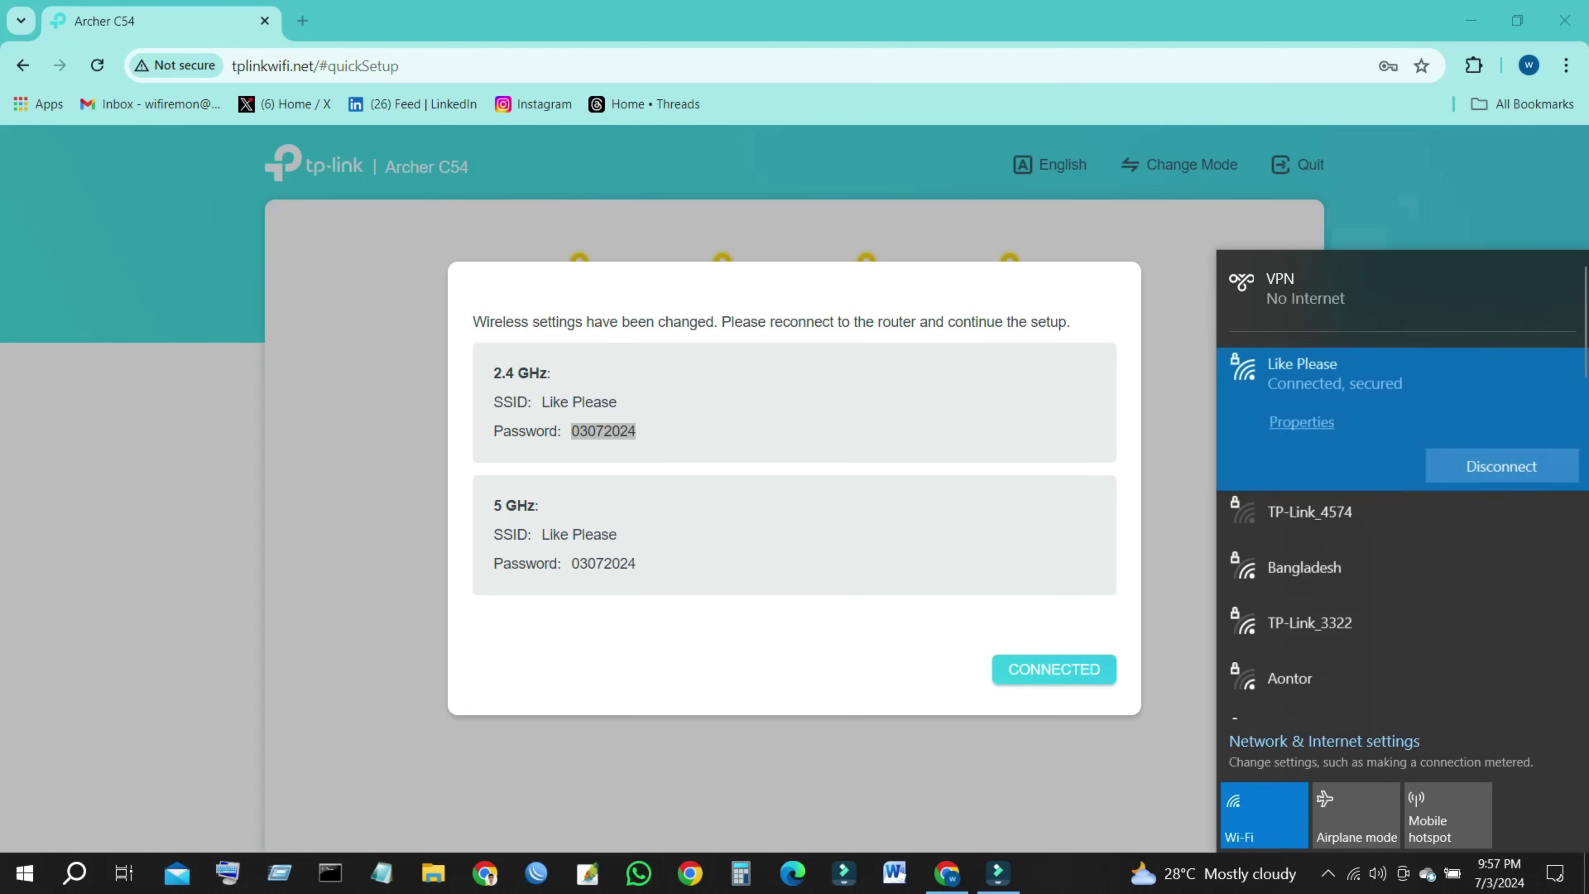
key("Escape")
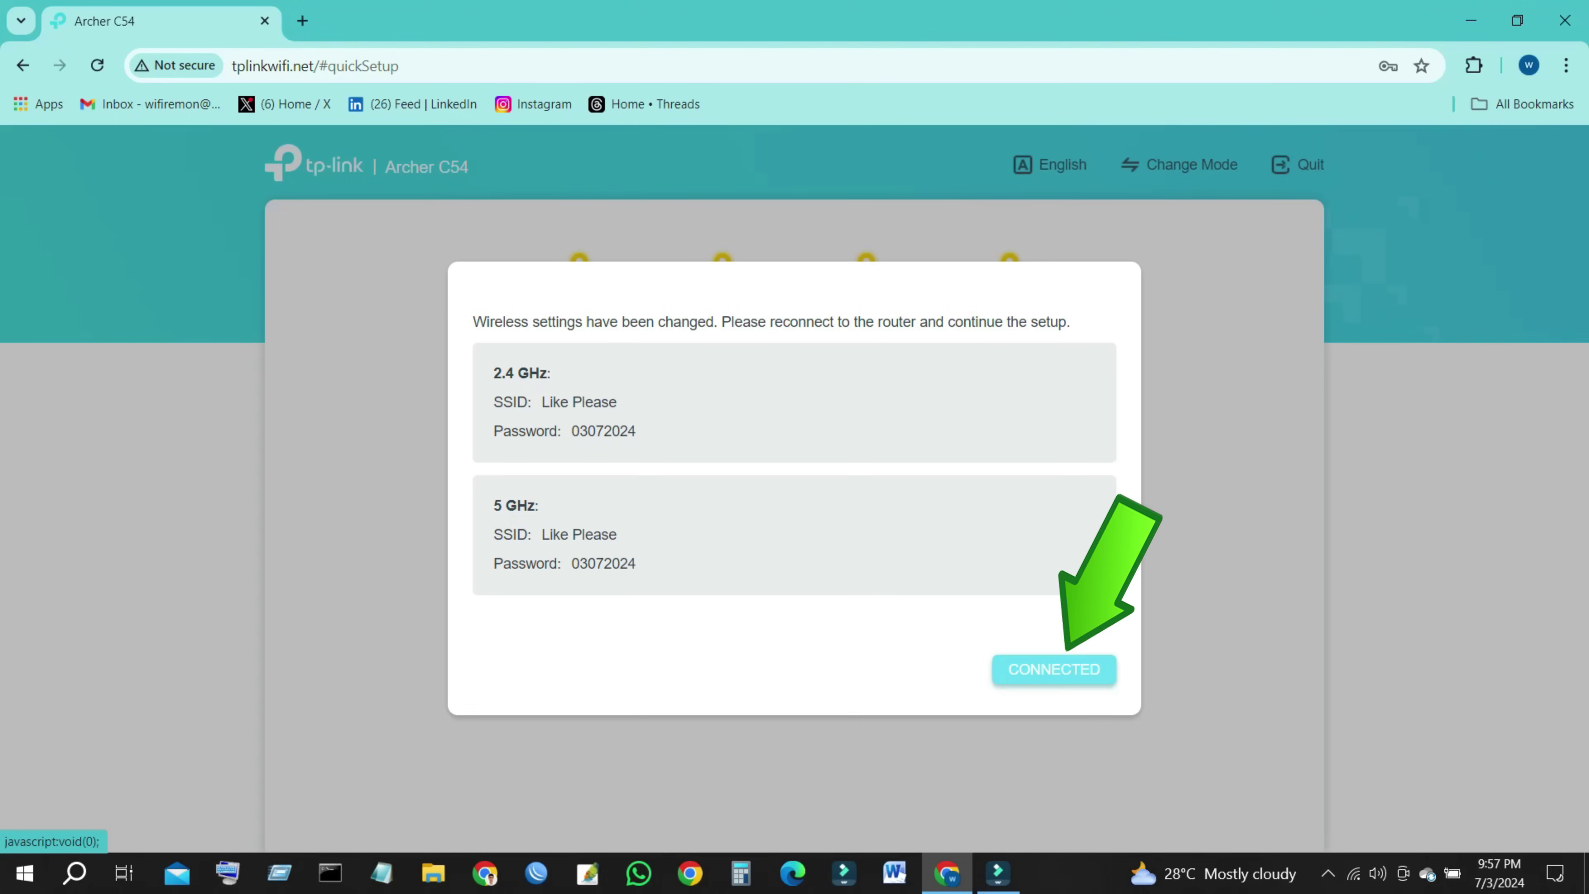
left_click(1054, 668)
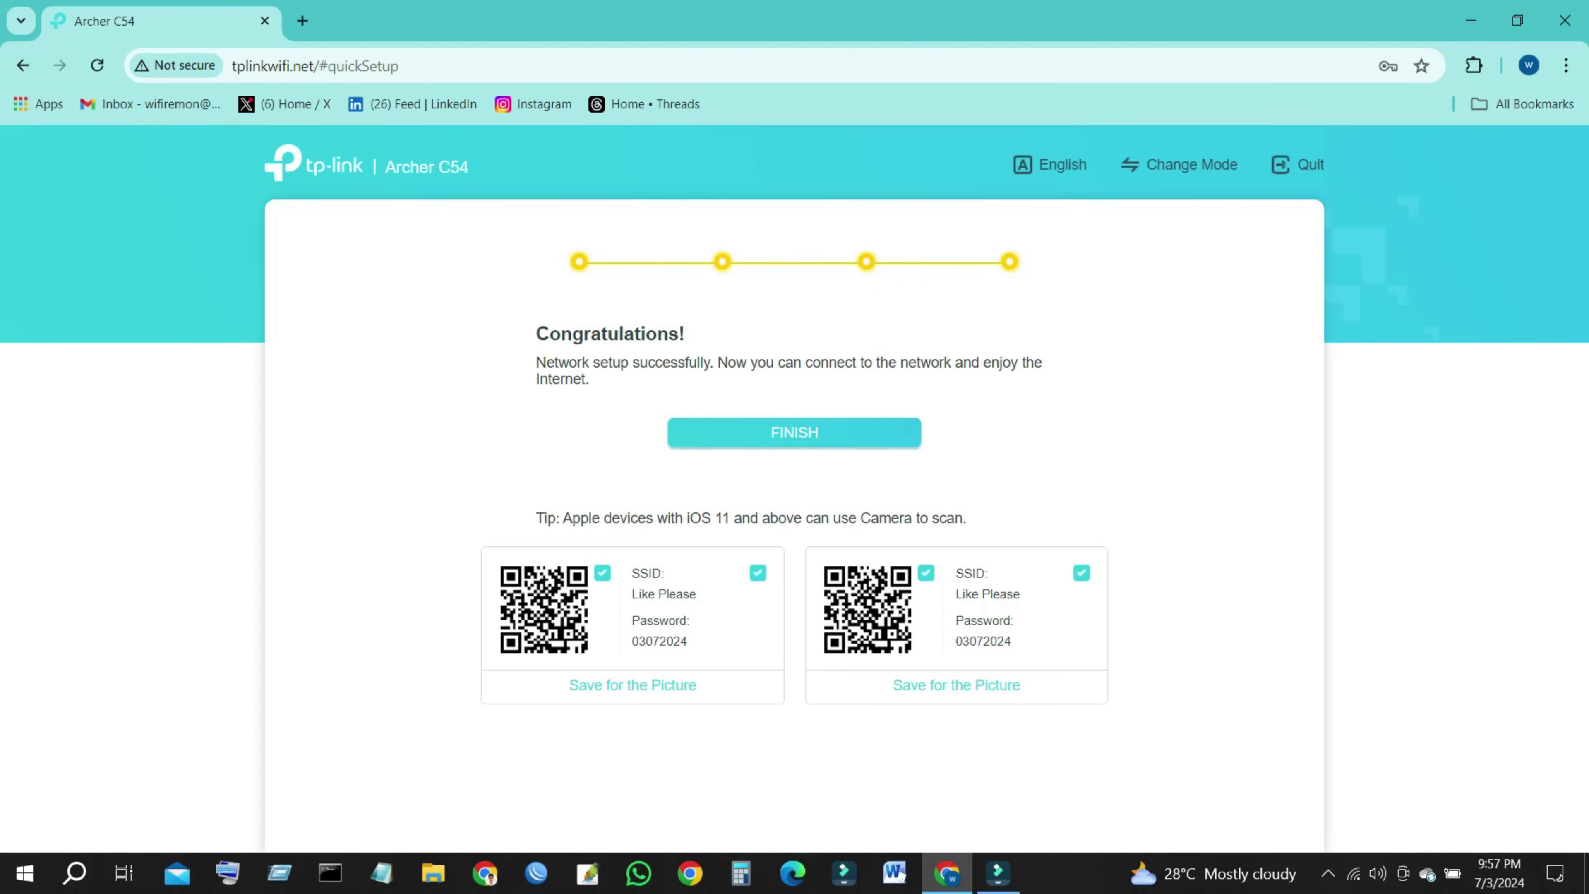